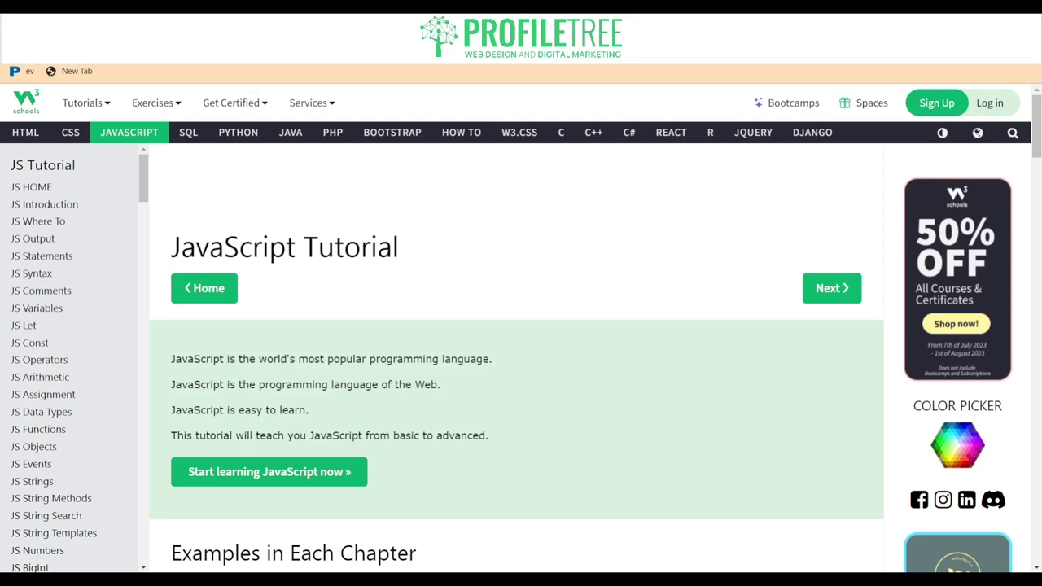
Scroll up and down through the W3Schools JavaScript Tutorial introduction.
scroll(516, 358, "down", 3)
scroll(516, 358, "up", 3)
scroll(516, 358, "down", 4)
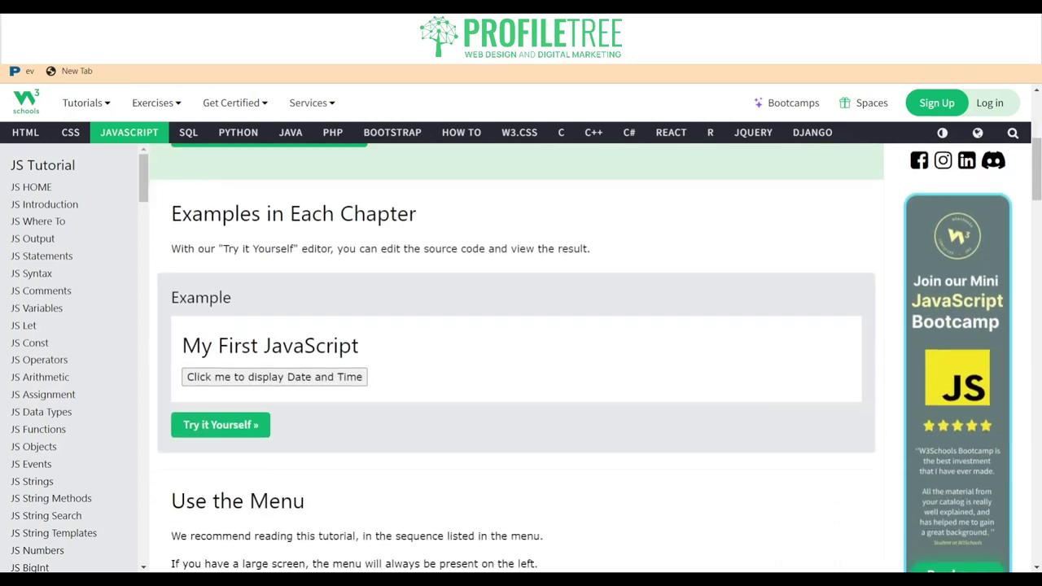
scroll(516, 358, "up", 1)
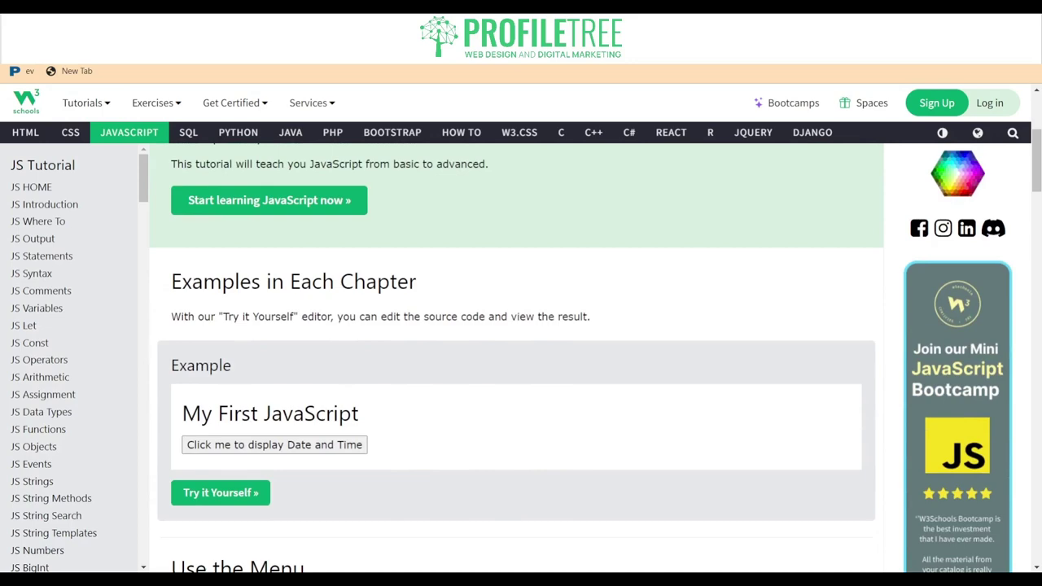
scroll(516, 358, "up", 3)
scroll(516, 358, "down", 5)
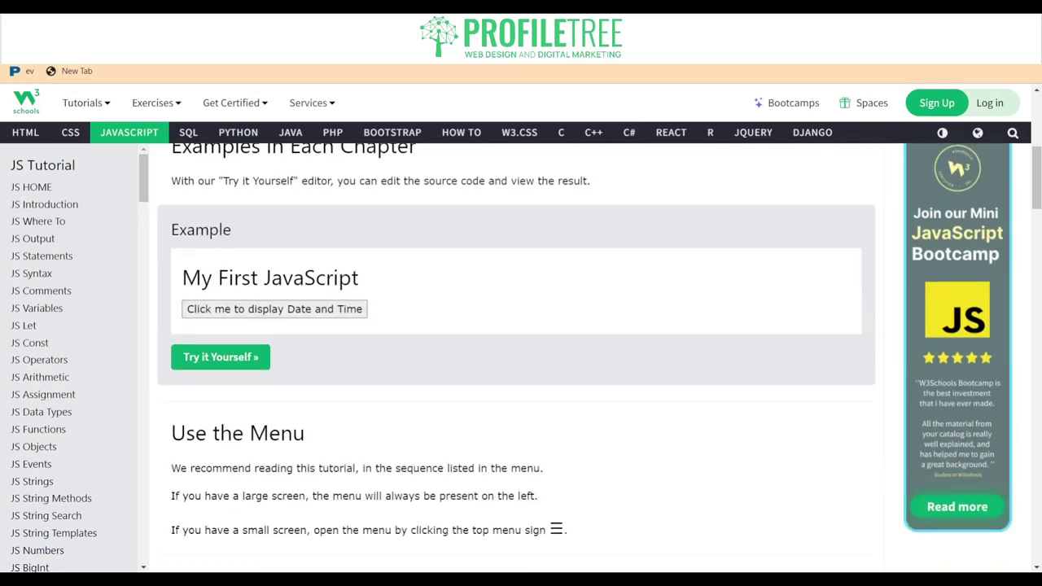
scroll(517, 358, "down", 4)
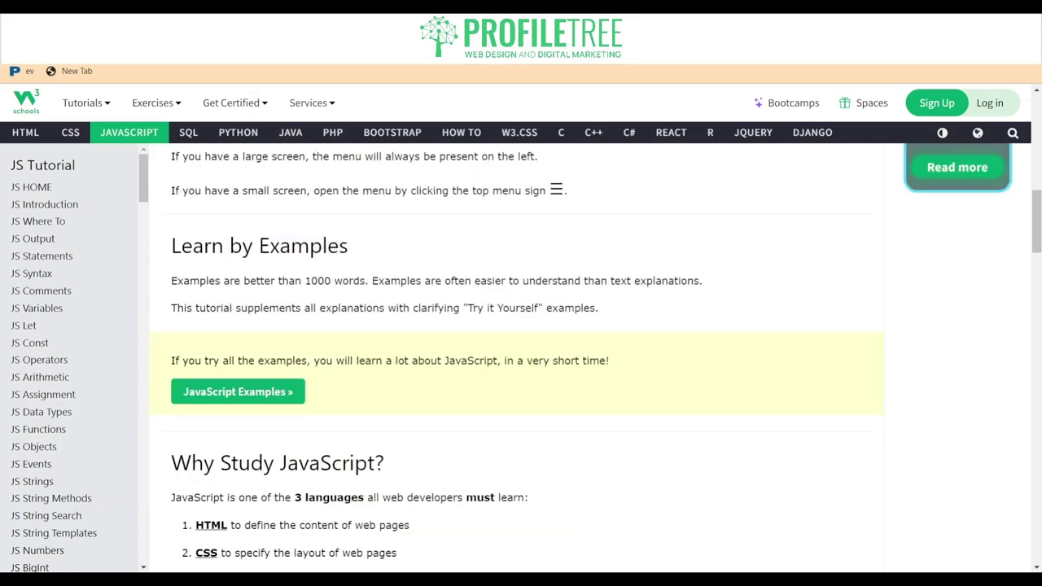
scroll(516, 359, "down", 1)
scroll(516, 359, "down", 3)
scroll(516, 359, "up", 4)
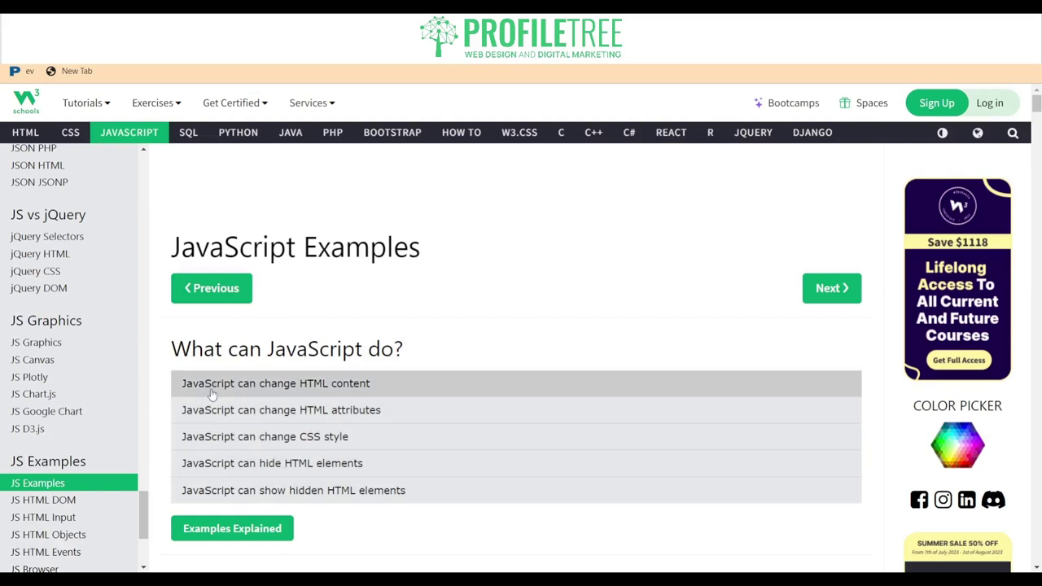
Open the change-HTML-content example, run its demo, and delete id="demo" from the paragraph.
left_click(232, 374)
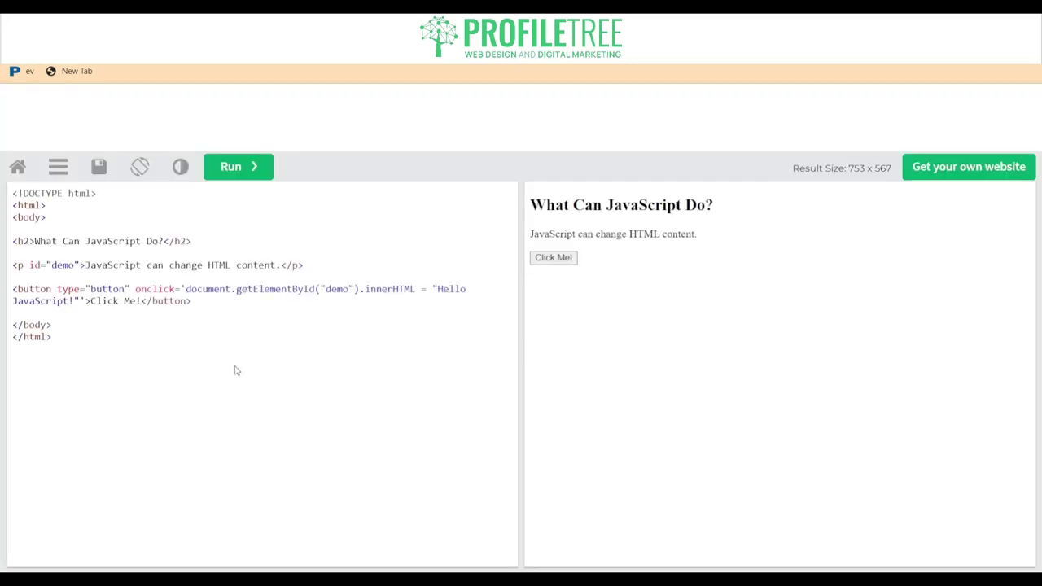
left_click(554, 256)
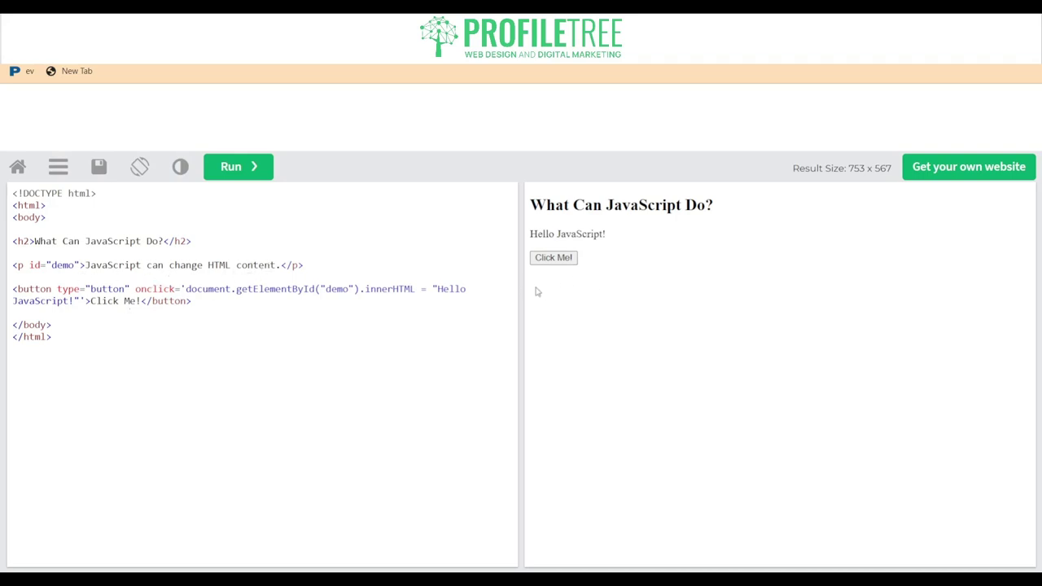
left_click(239, 171)
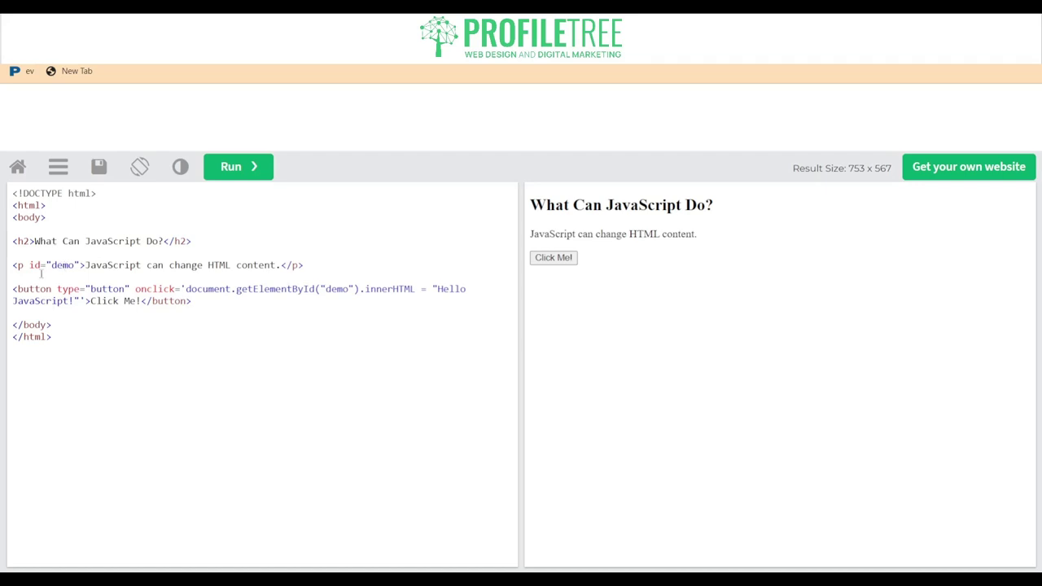
left_click_drag(29, 266, 82, 268)
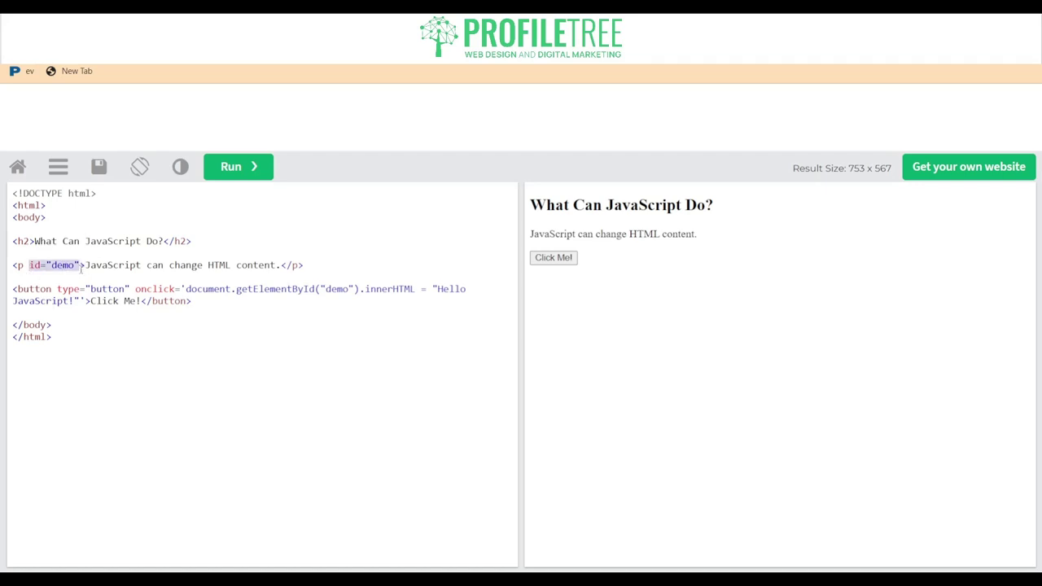
key("BackSpace")
key("BackSpace")
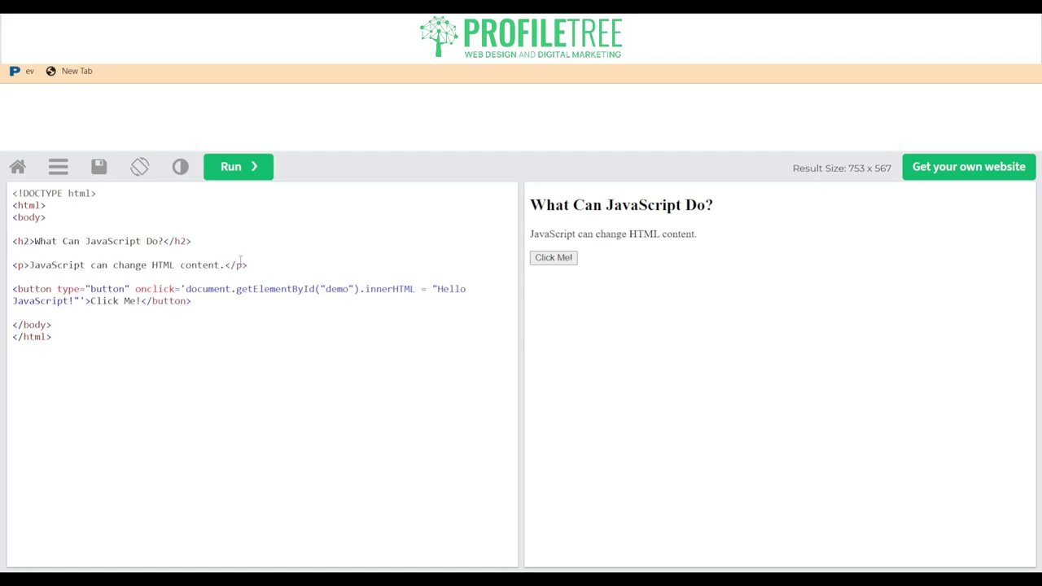
Add id="demo" to the <h2> so Click Me! changes the heading to 'Hello JavaScript!'.
left_click(252, 170)
type("id ")
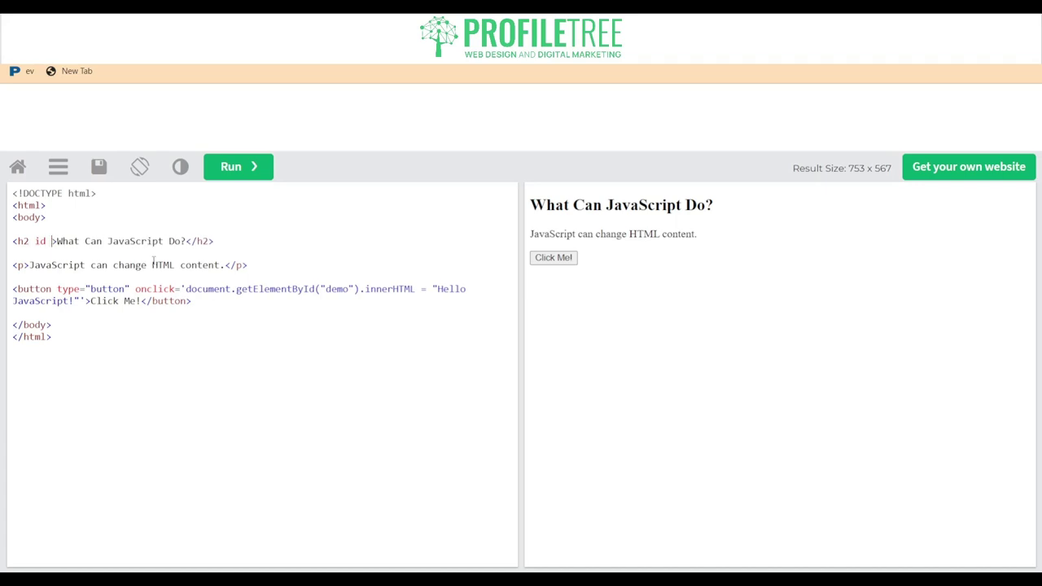
type("=")
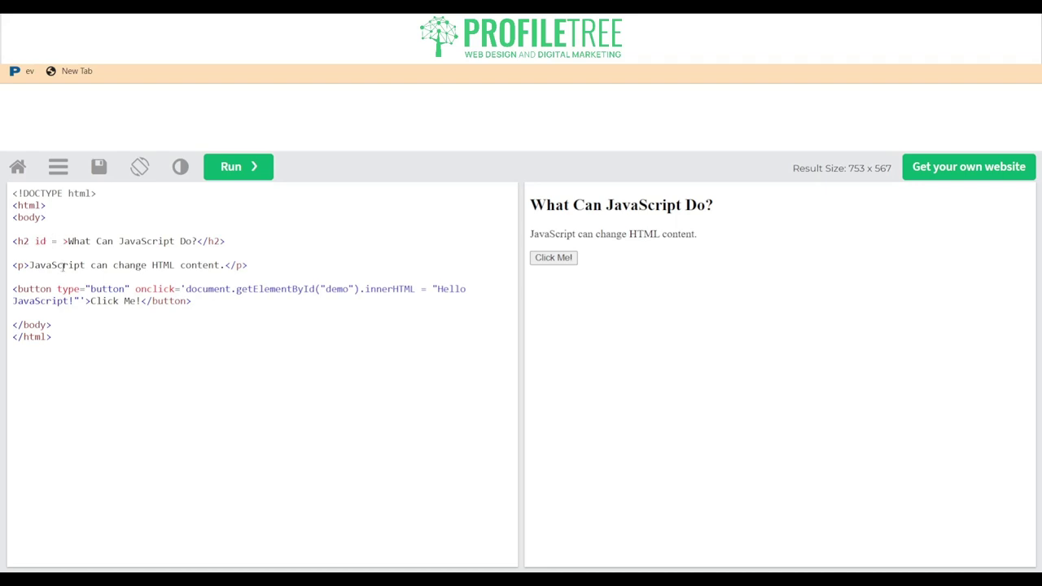
key("BackSpace")
type("\"demo\"")
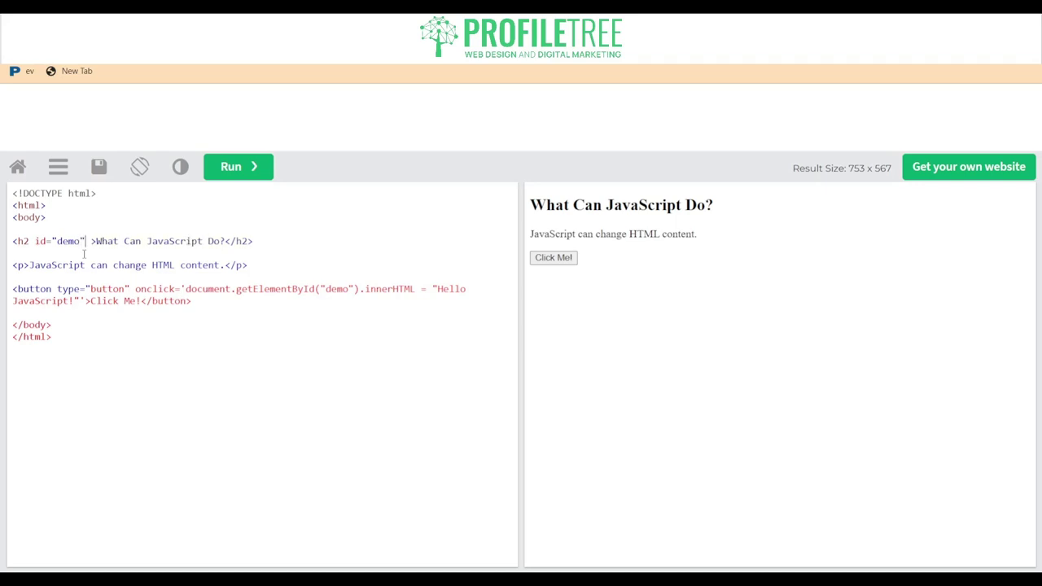
left_click(233, 167)
left_click(555, 258)
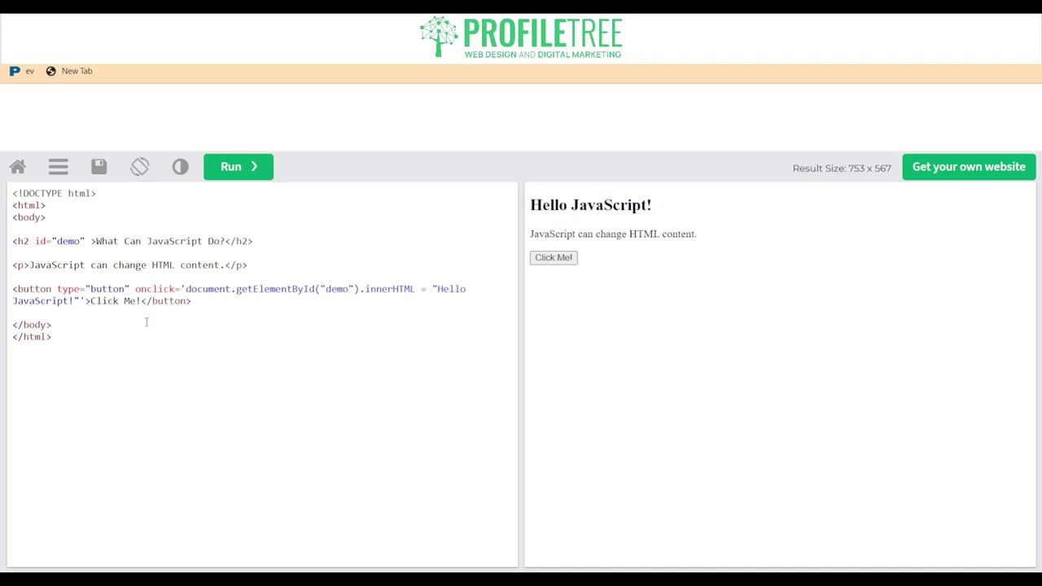
Start typing an id=" attribute into the <p> tag.
left_click(179, 291)
type("id")
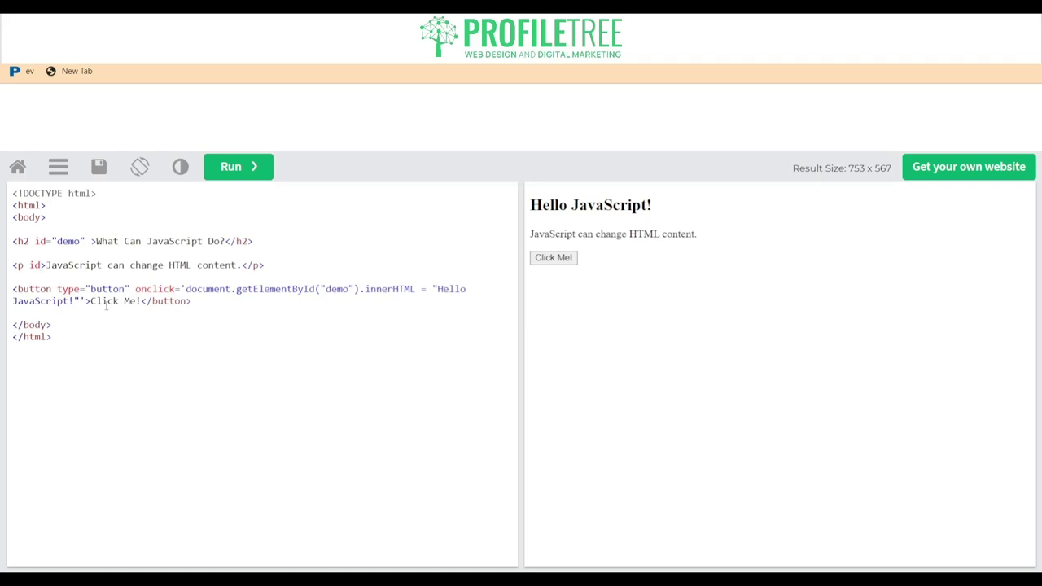
type("2")
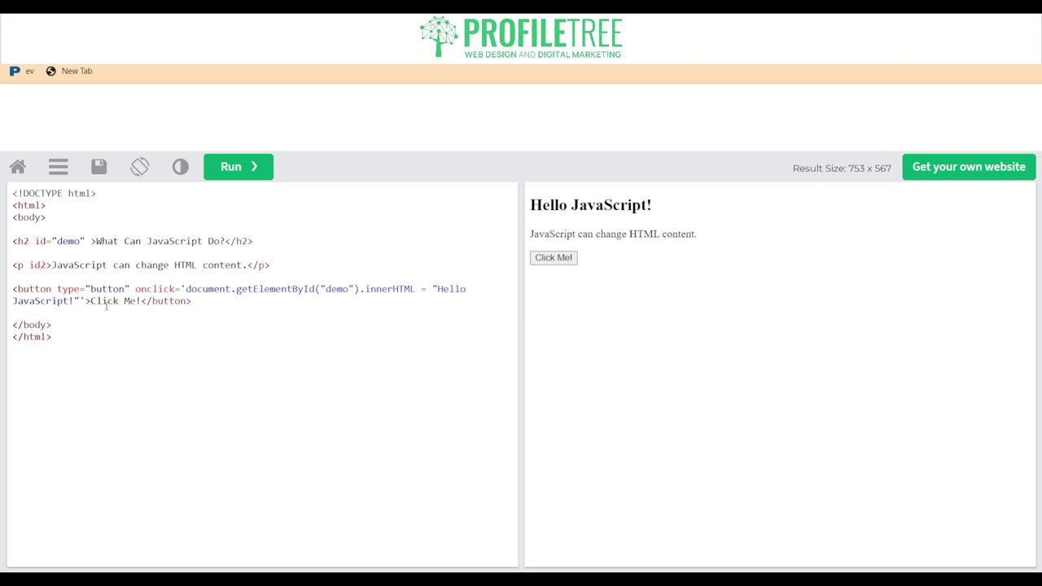
key("BackSpace")
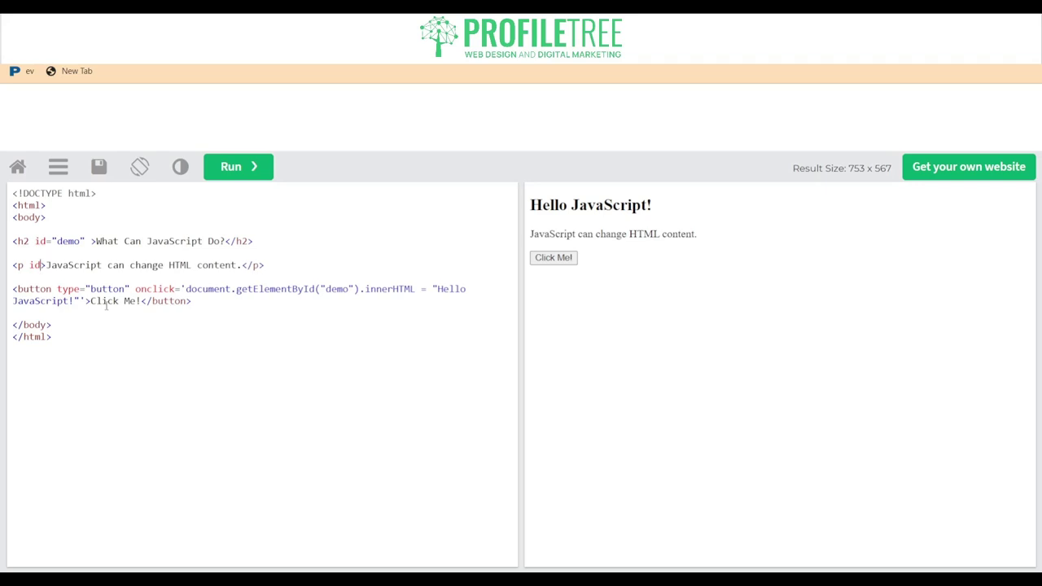
type("=")
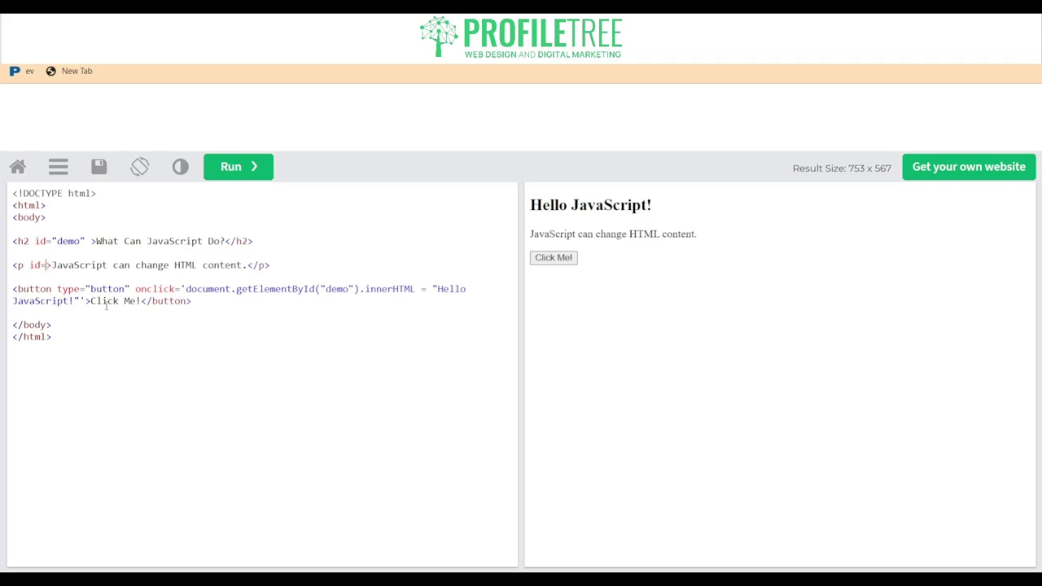
type("\"")
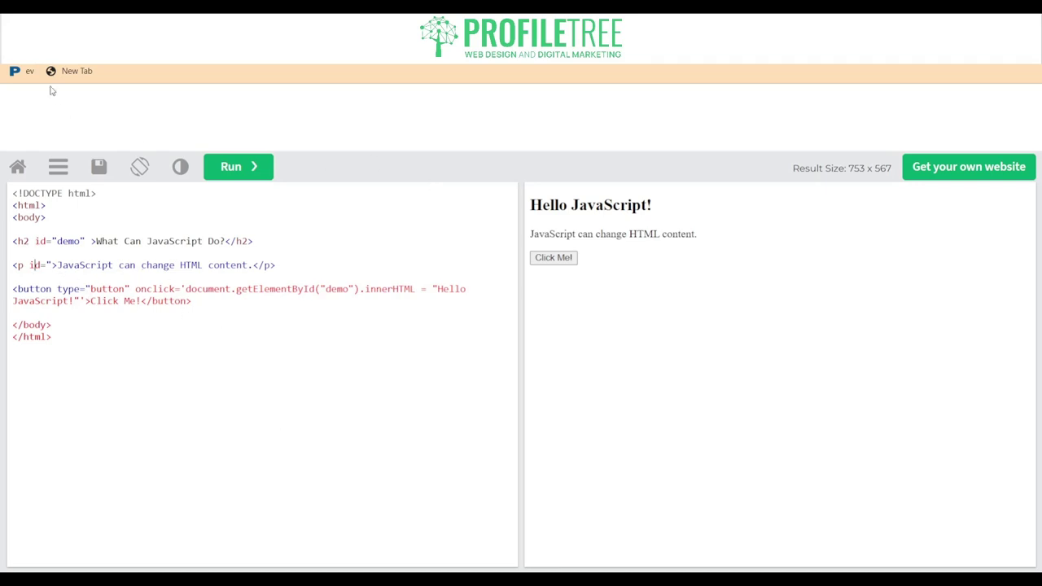
key("ctrl+shift+Tab")
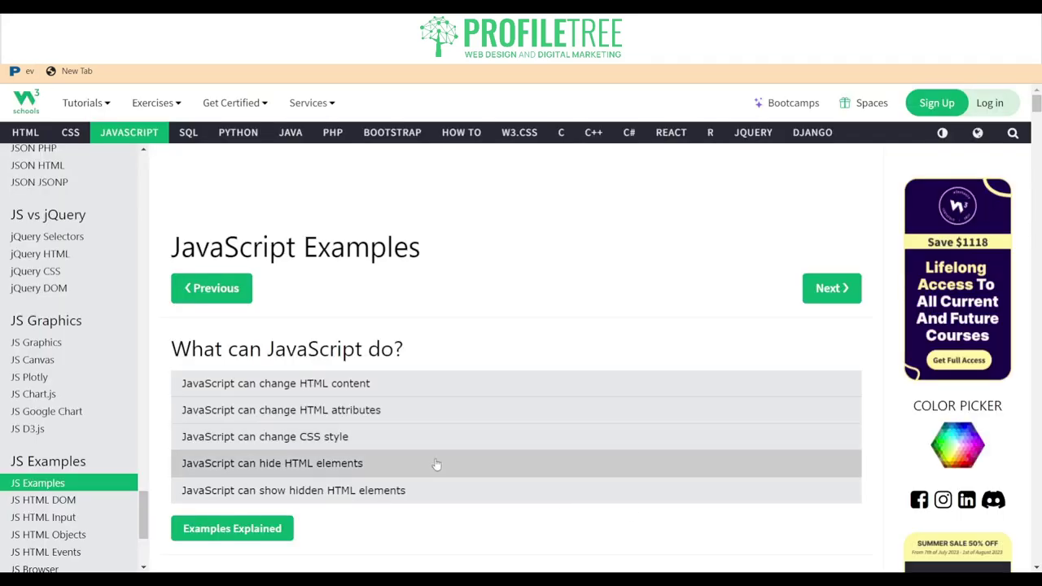
left_click(388, 409)
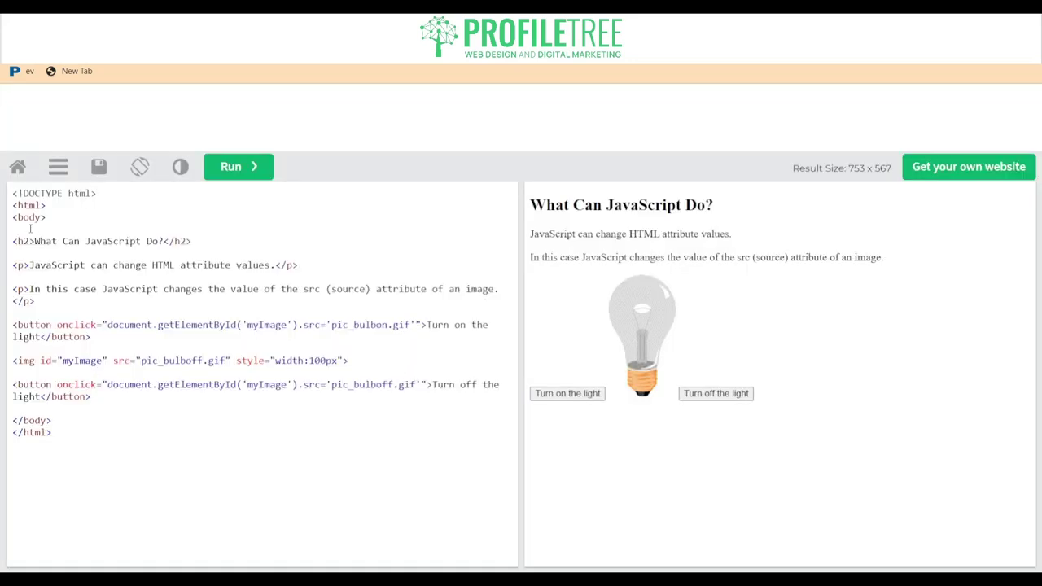
left_click(571, 396)
left_click(698, 398)
left_click(580, 396)
left_click(682, 397)
left_click_drag(619, 398, 550, 399)
left_click(570, 397)
left_click(685, 397)
left_click(565, 398)
left_click(712, 397)
left_click(649, 428)
double_click(180, 364)
left_click(362, 318)
left_click(383, 350)
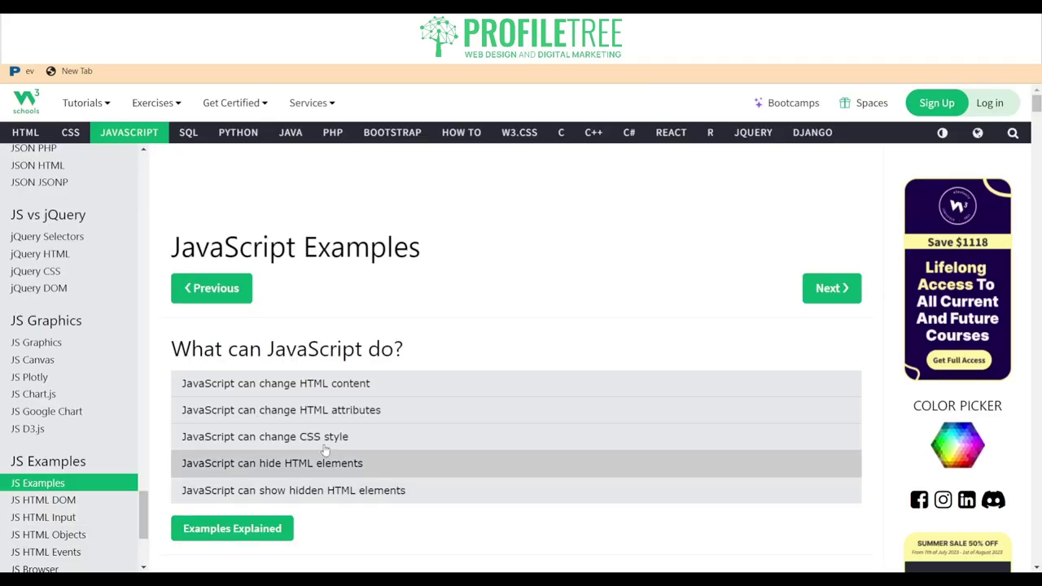
Change the style example's fontSize from '35px' to '55px' and test the larger paragraph.
left_click(325, 438)
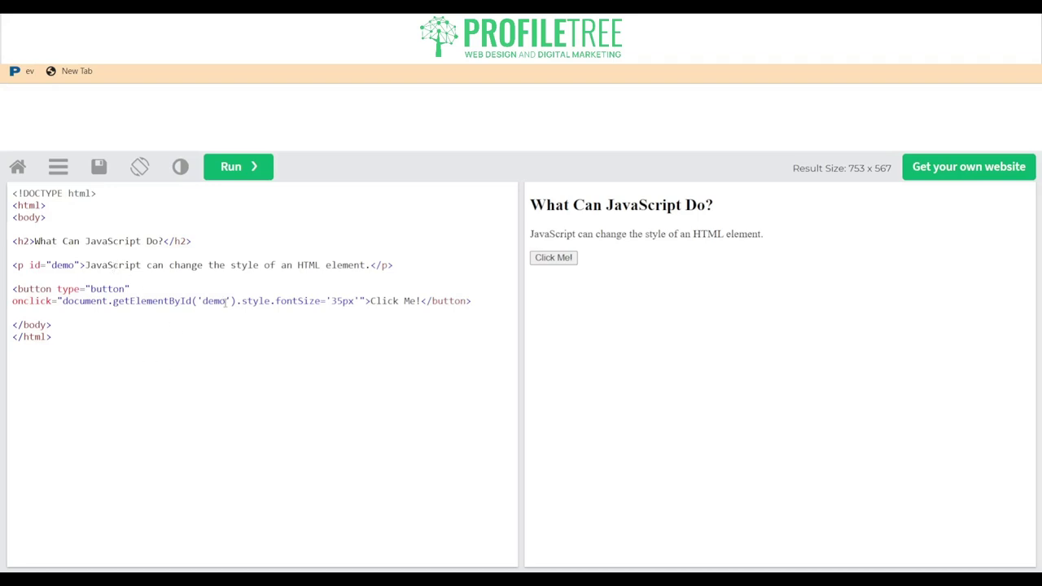
left_click(572, 259)
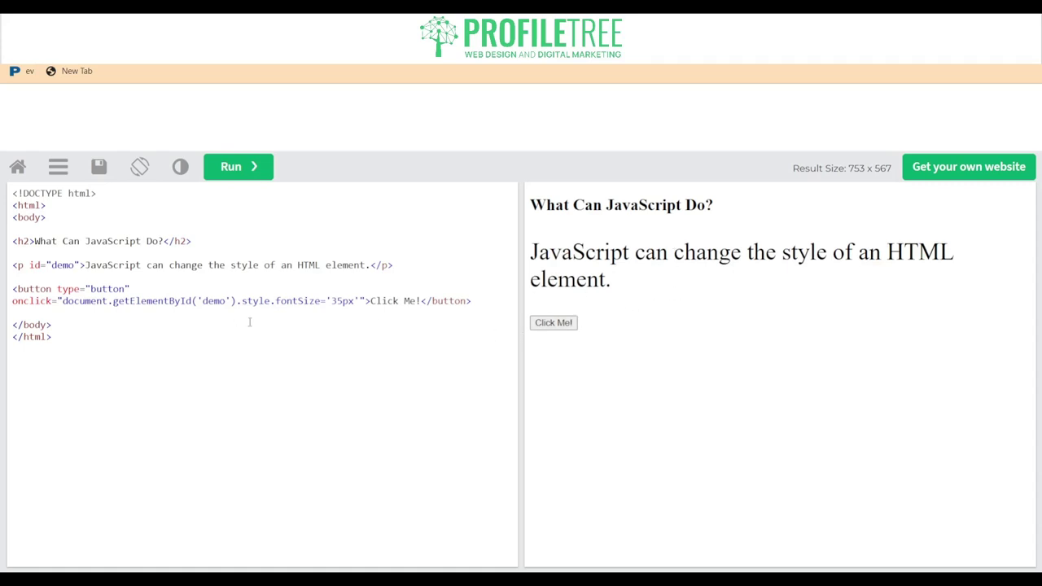
left_click(318, 310)
left_click_drag(244, 302, 353, 312)
left_click(334, 300)
key("BackSpace")
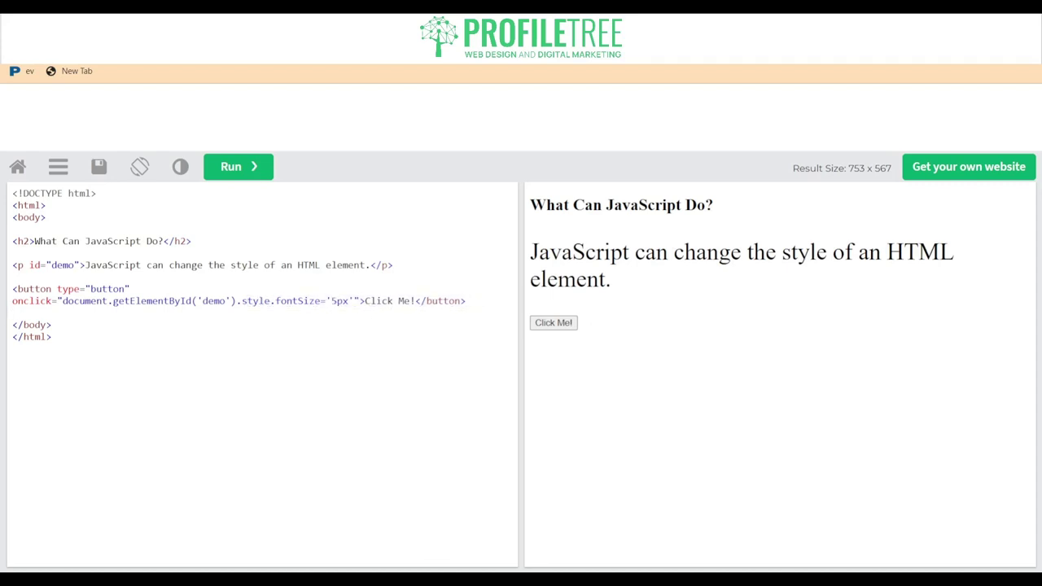
type("5")
left_click(227, 167)
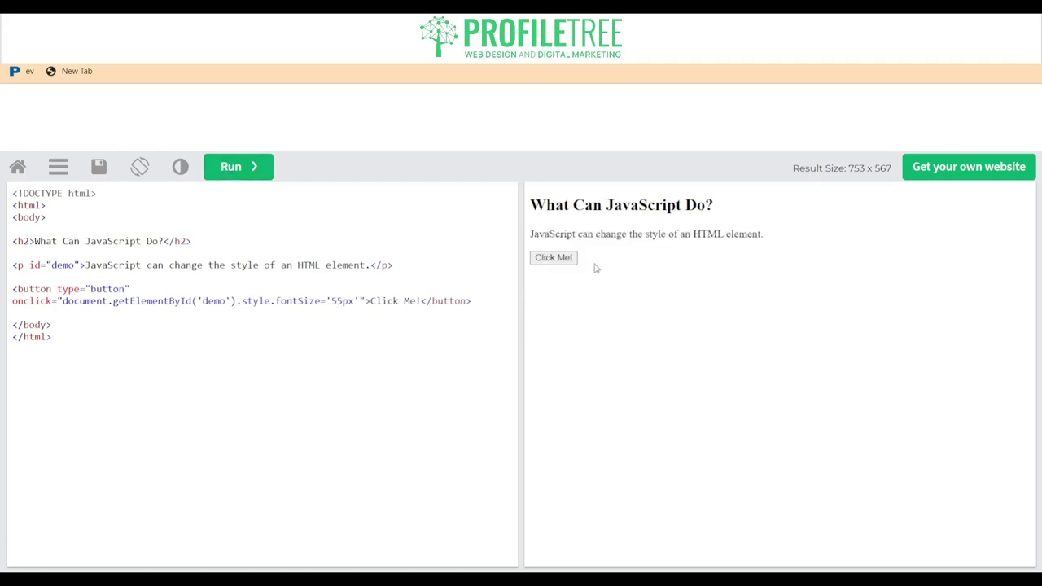
left_click(574, 258)
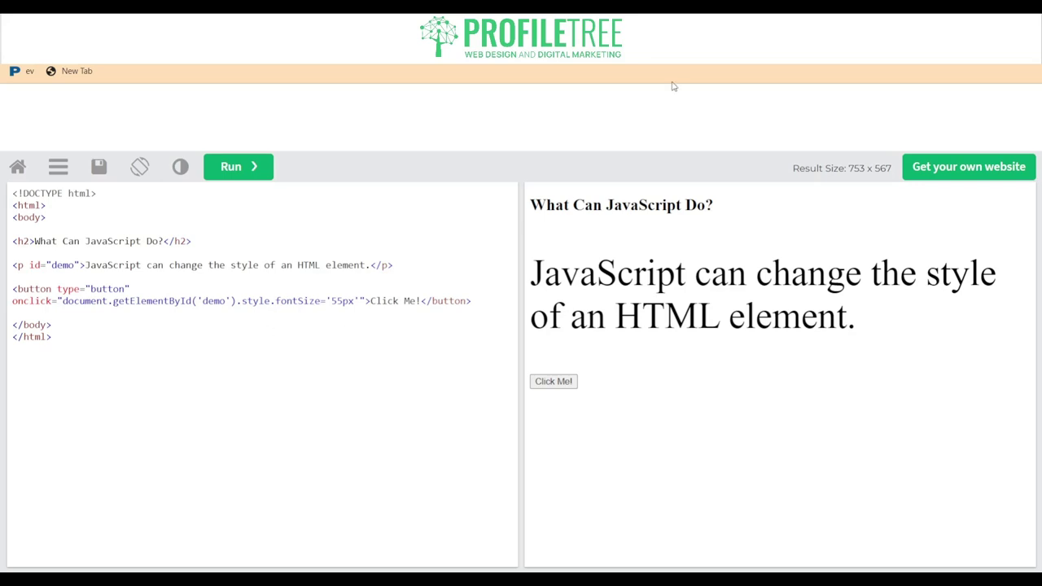
key("ctrl+w")
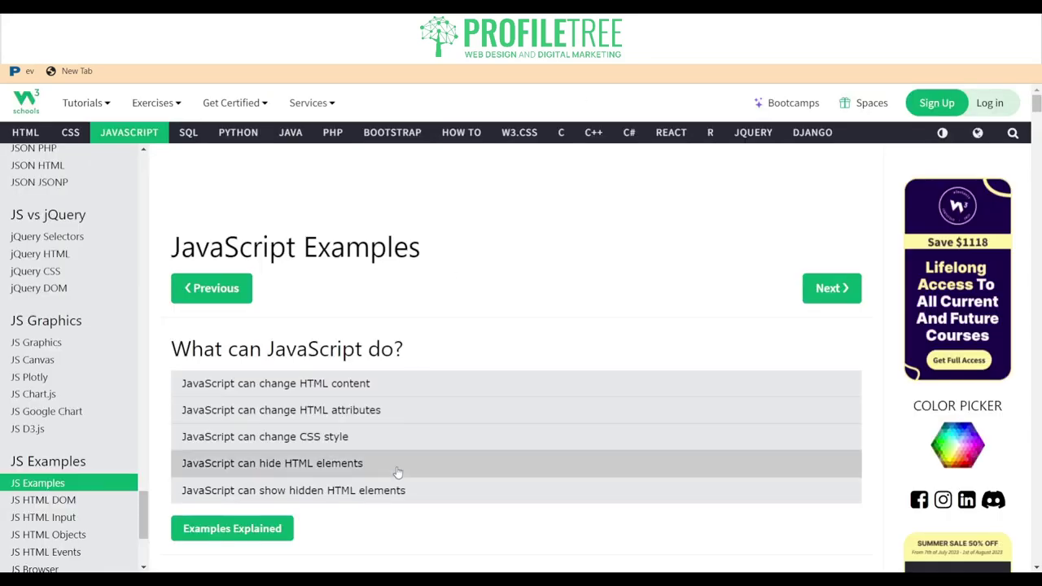
Try the hide-HTML-elements example, hiding the paragraph, then rerun and highlight display 'none'.
left_click(330, 474)
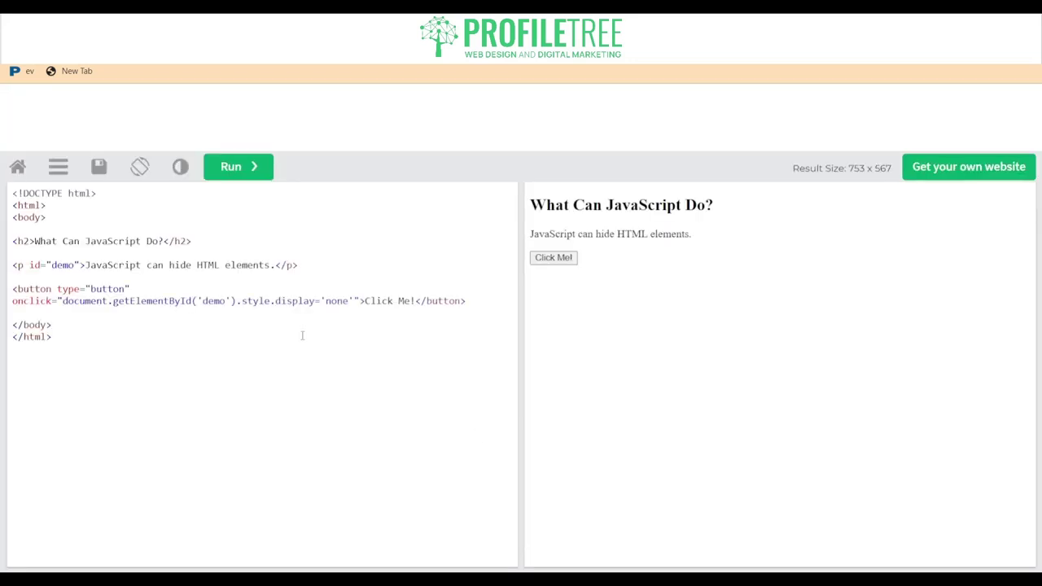
left_click(560, 259)
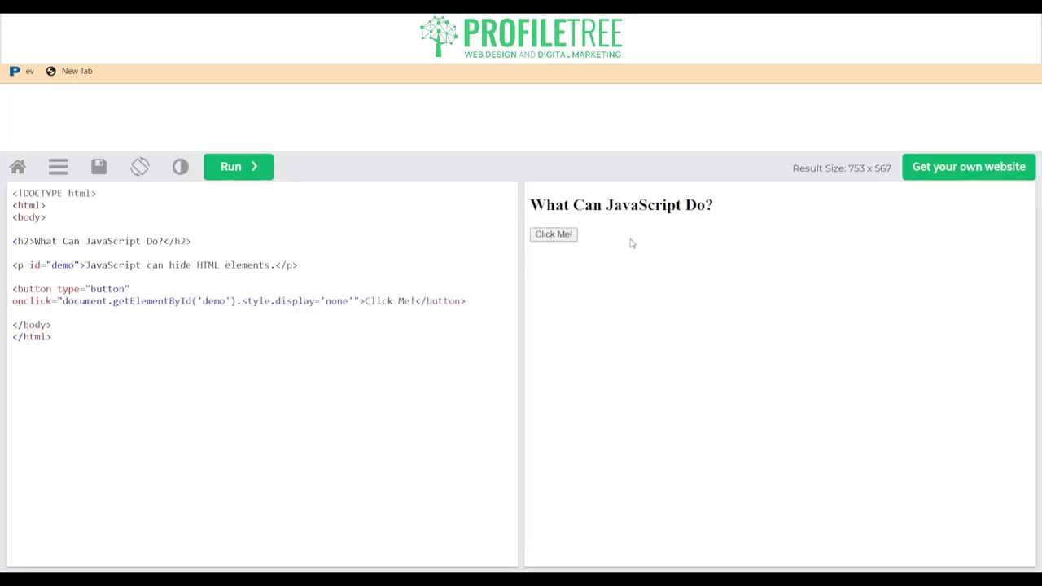
left_click(236, 173)
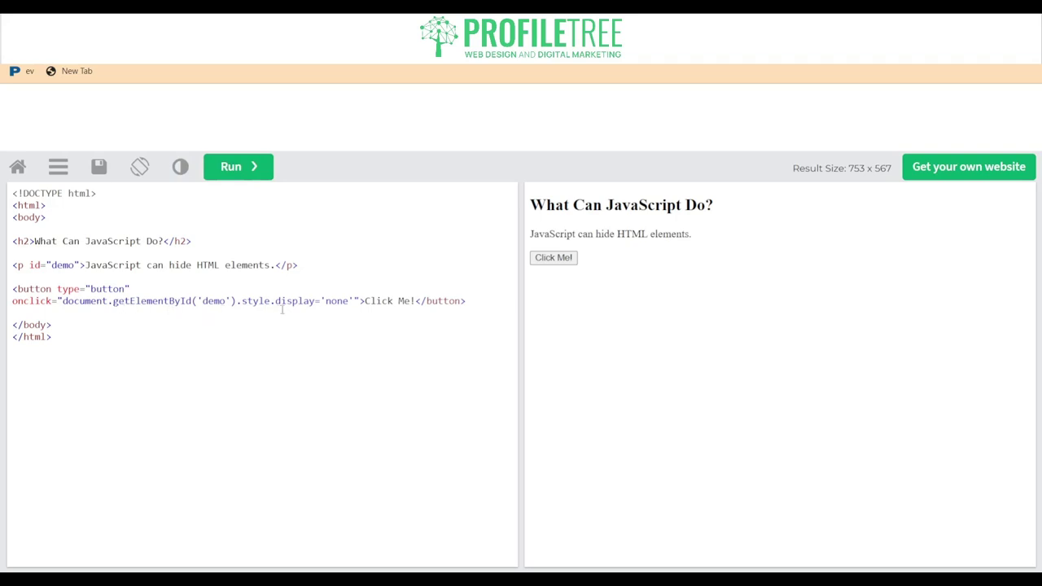
double_click(337, 300)
left_click(376, 344)
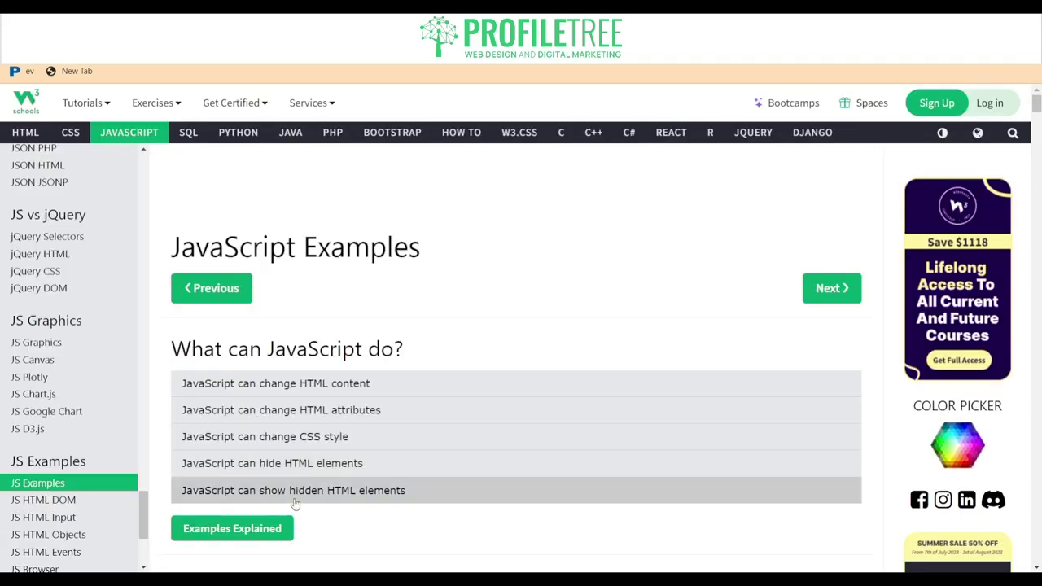
Open the show-hidden-elements example, reveal 'Hello JavaScript!', and highlight display 'block'.
left_click(295, 500)
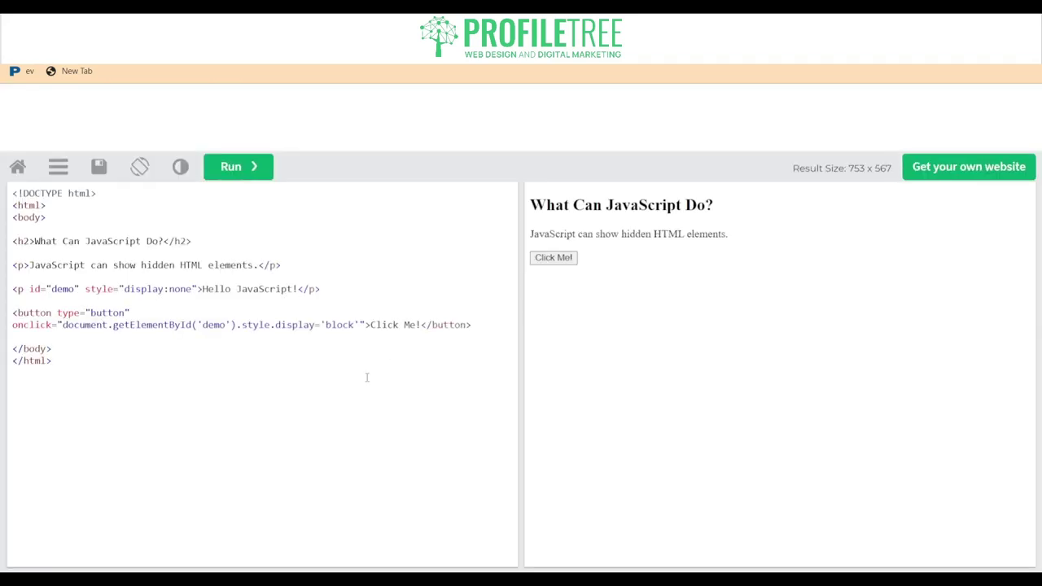
left_click(547, 255)
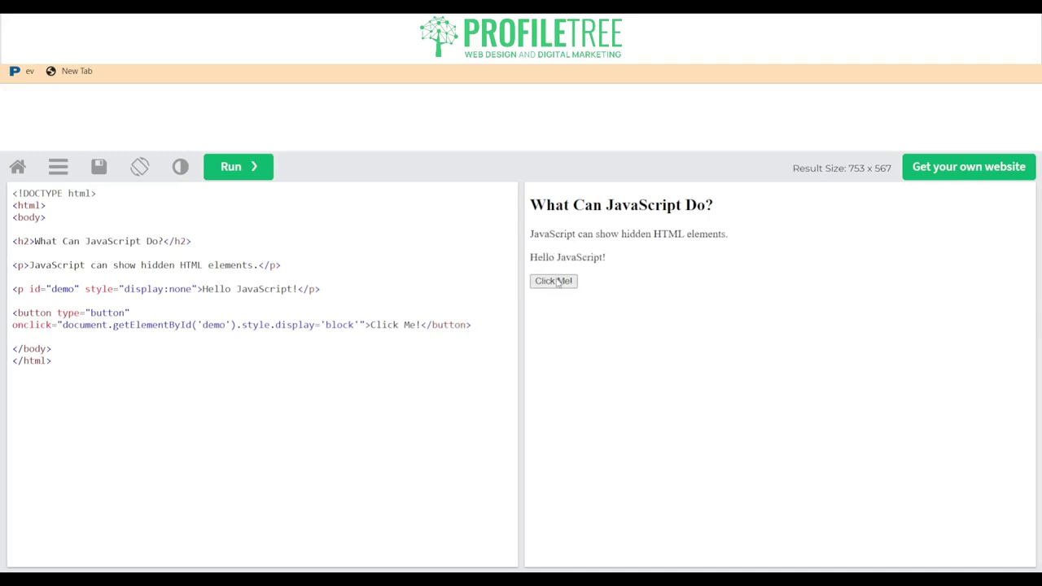
double_click(331, 325)
left_click(344, 345)
double_click(341, 325)
left_click(323, 380)
double_click(341, 325)
left_click(349, 398)
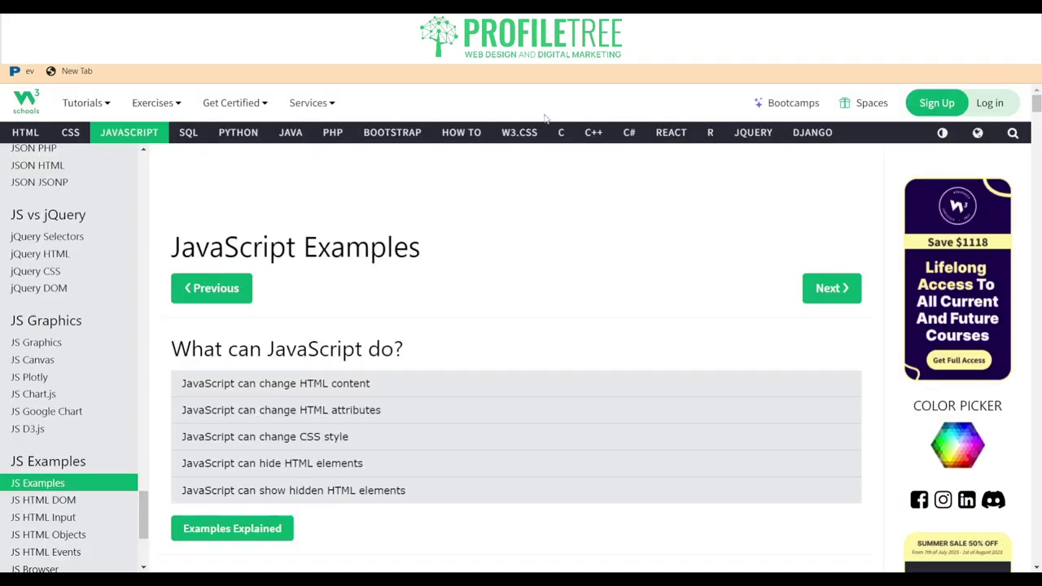
Try the 'JavaScript in <head>' demo, then open the 'Writing into the HTML output' example.
scroll(317, 371, "down", 1)
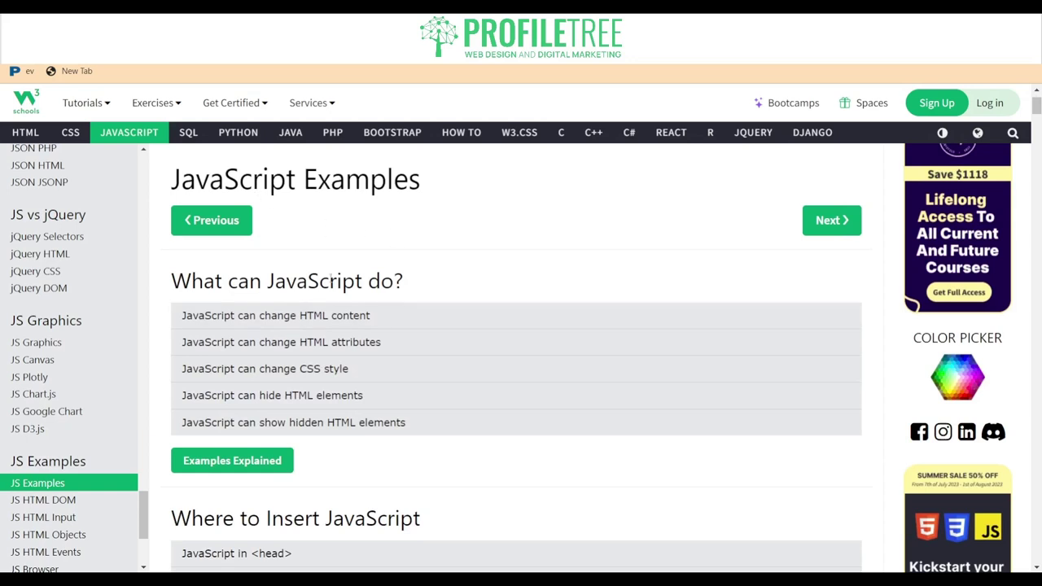
scroll(336, 275, "down", 2)
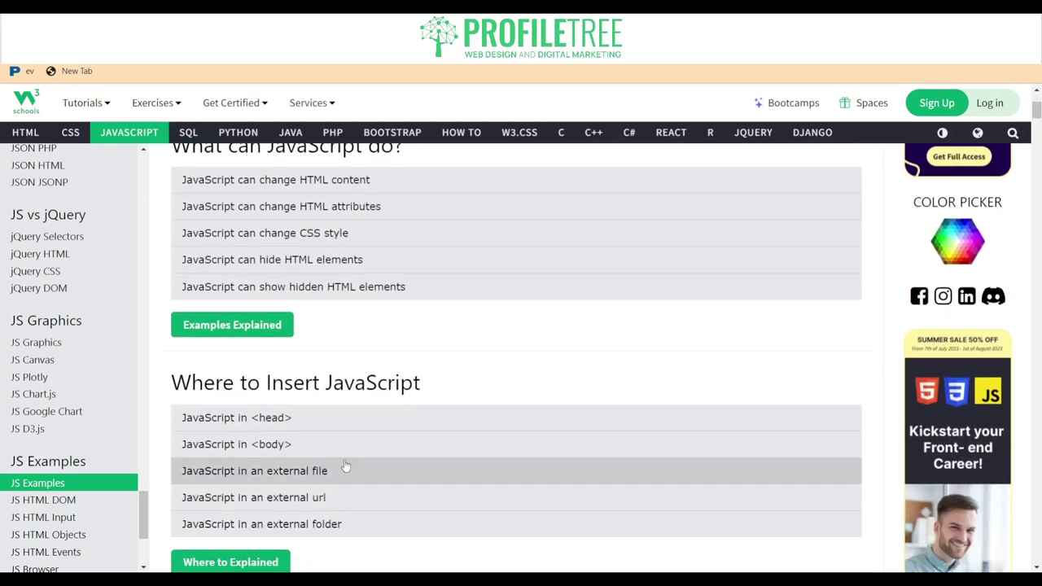
scroll(245, 374, "down", 1)
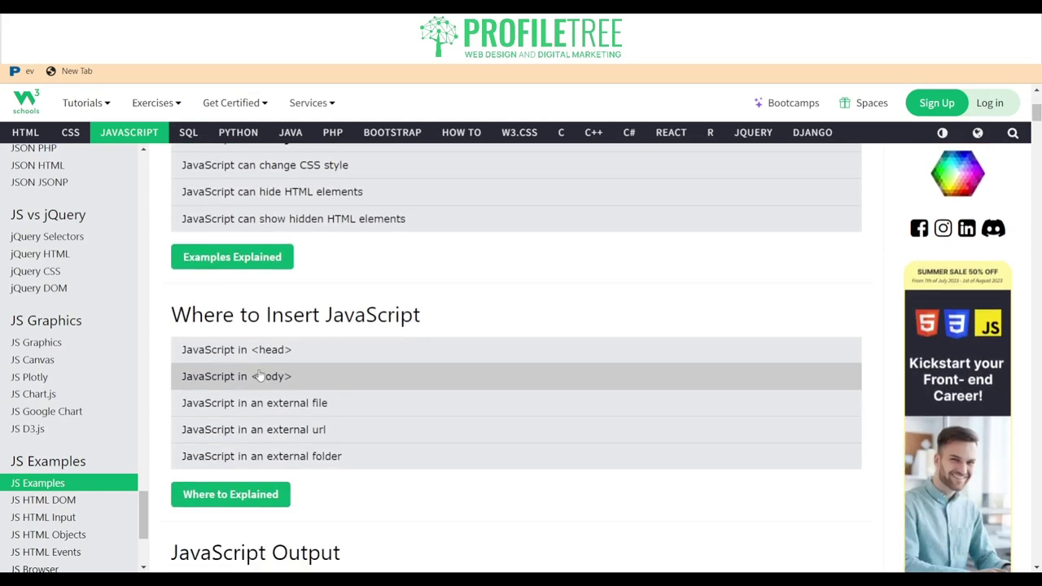
left_click(210, 349)
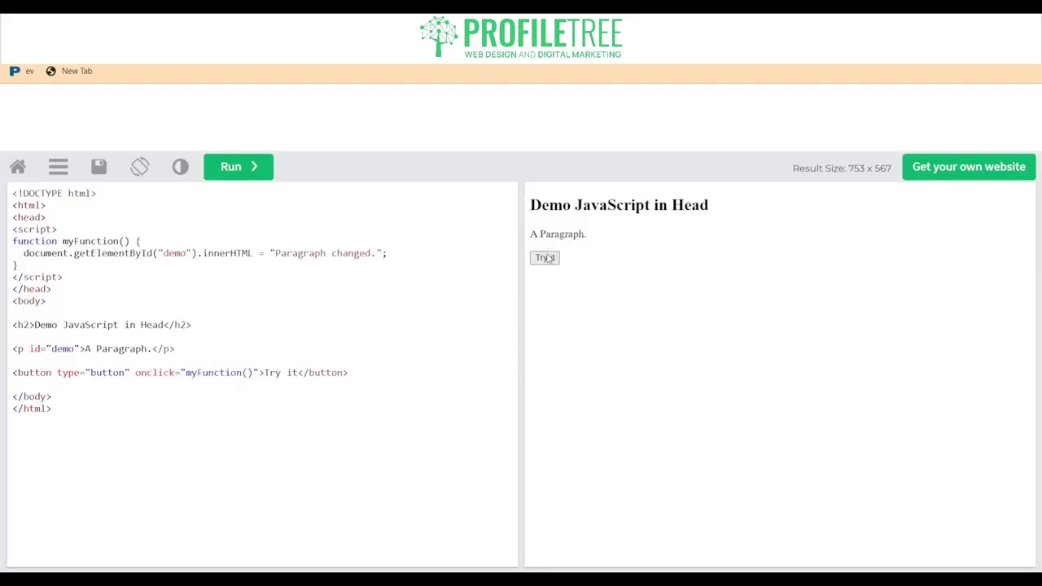
left_click(547, 257)
key("ctrl+w")
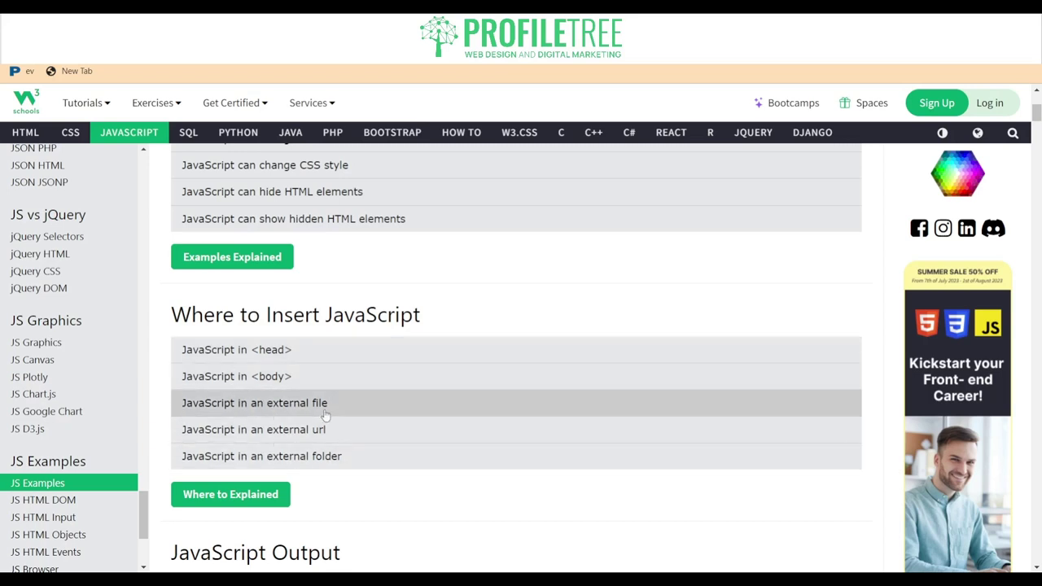
scroll(310, 459, "down", 3)
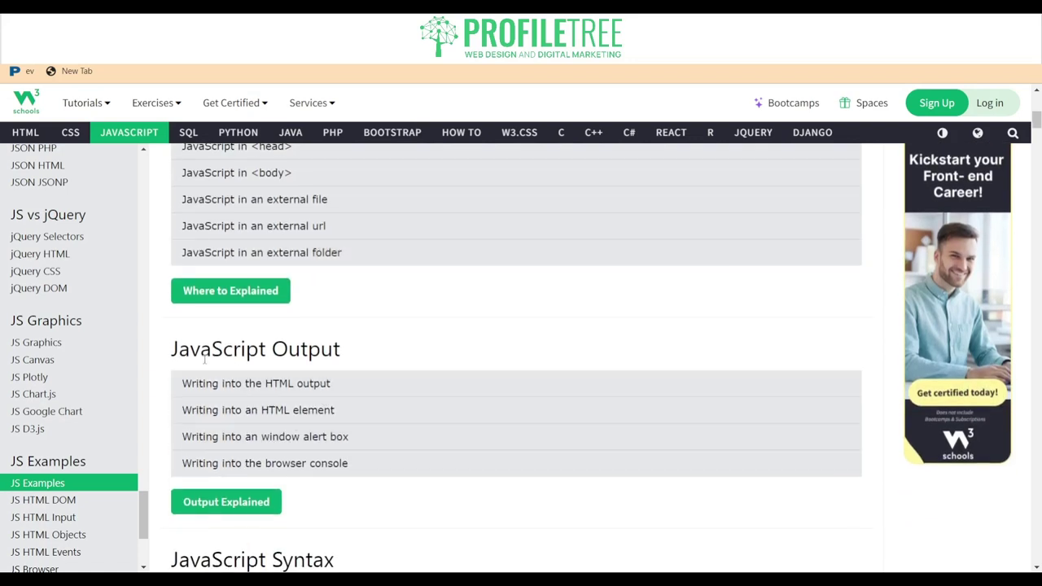
left_click(281, 392)
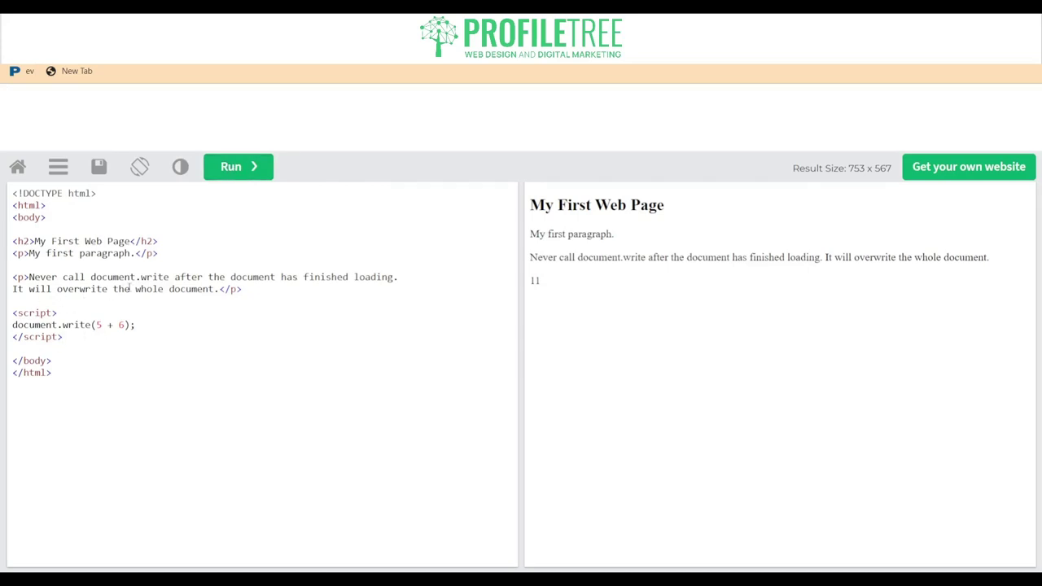
Open the 'Writing into an HTML element' example and highlight its getElementById statement.
key("ctrl+w")
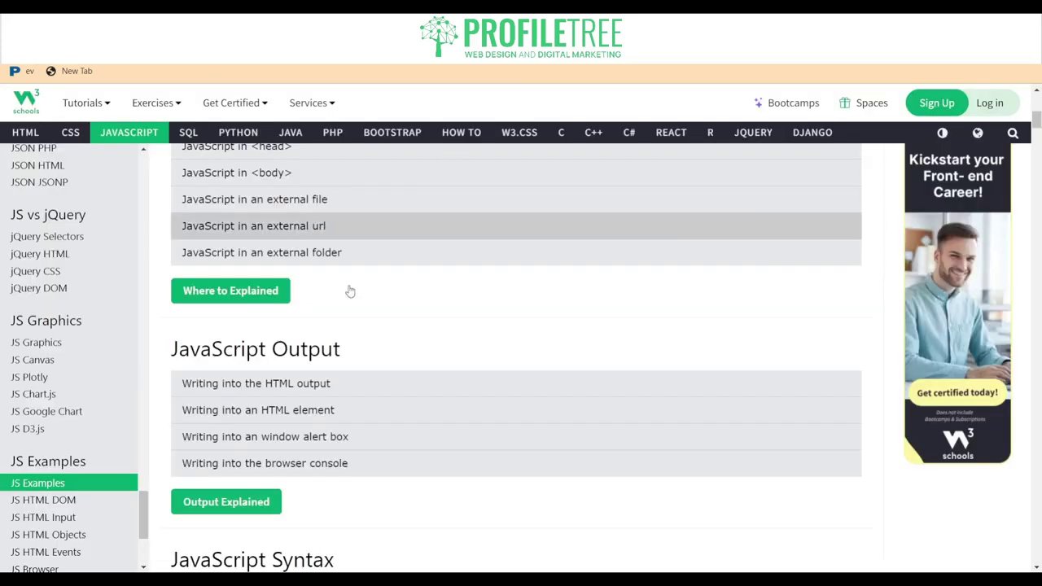
left_click(293, 420)
left_click_drag(93, 366, 12, 325)
left_click(317, 314)
left_click_drag(318, 314, 23, 313)
left_click(23, 313)
Open the window alert box example, dismiss the alert showing 11, and close it.
key("ctrl+w")
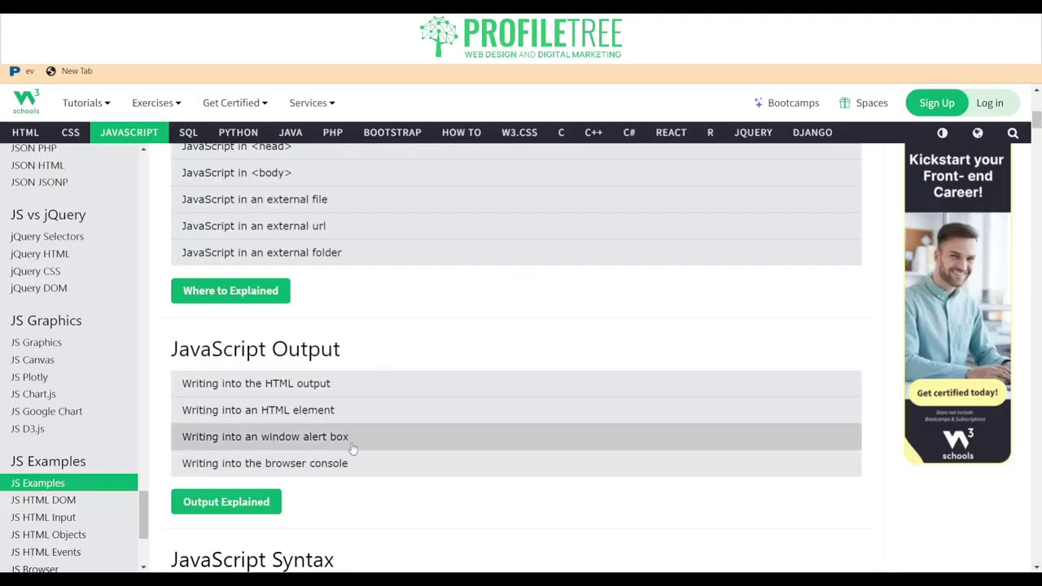
left_click(286, 445)
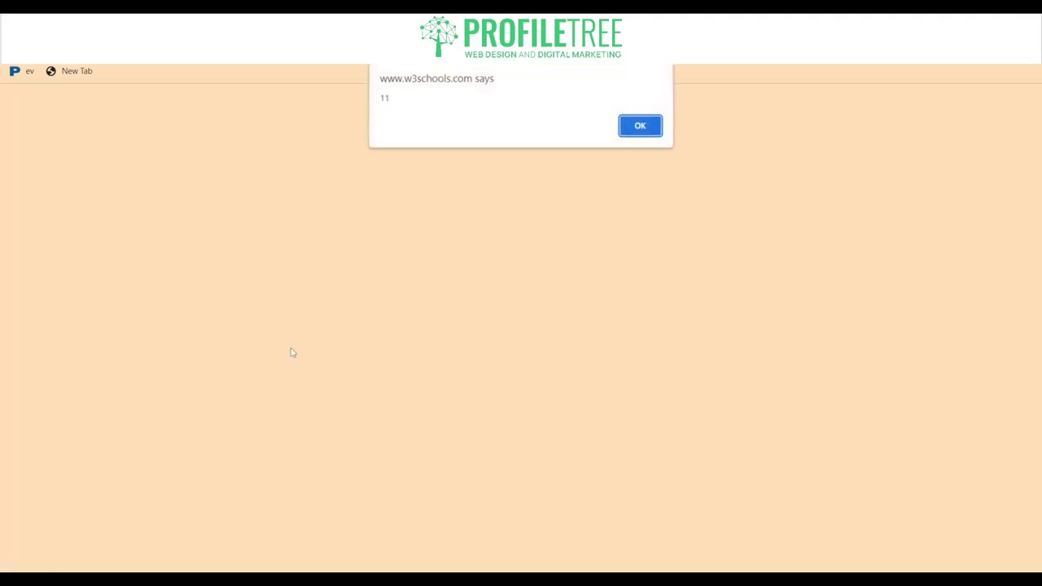
left_click(630, 131)
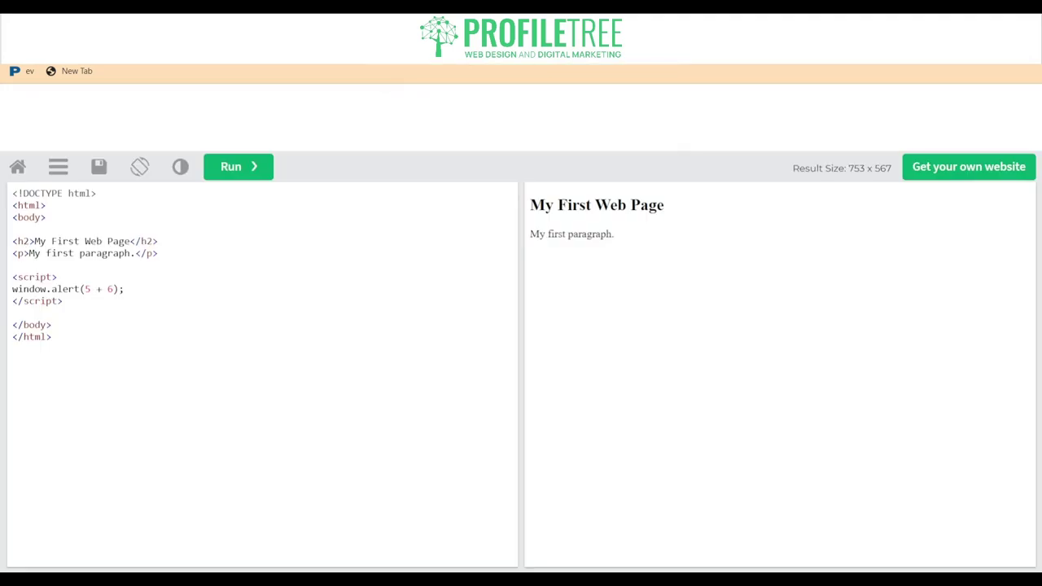
key("ctrl+w")
Scroll through the JavaScript Output and Syntax examples on the Examples page.
scroll(272, 443, "down", 3)
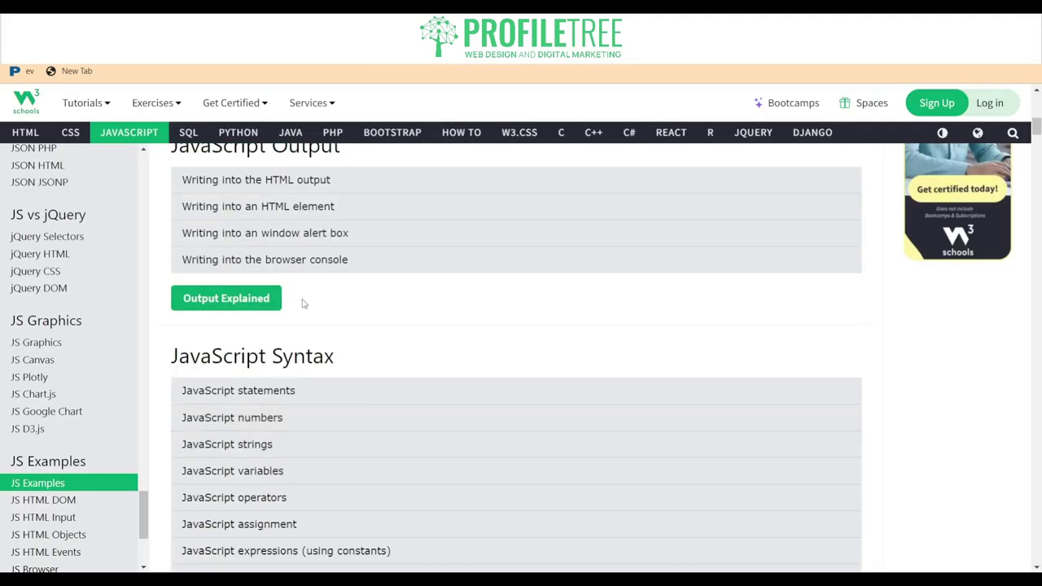
scroll(305, 313, "up", 2)
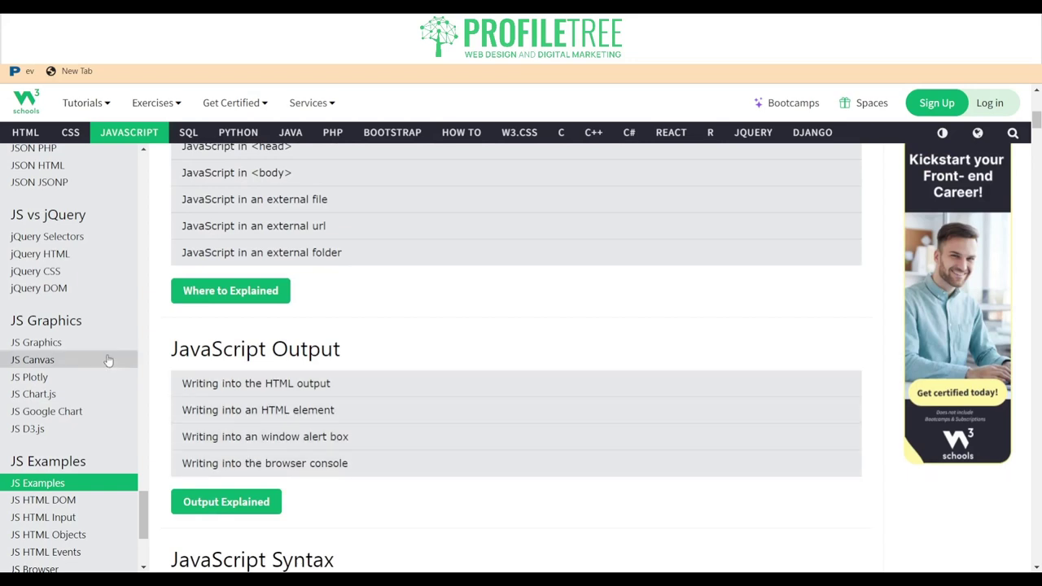
scroll(98, 383, "down", 2)
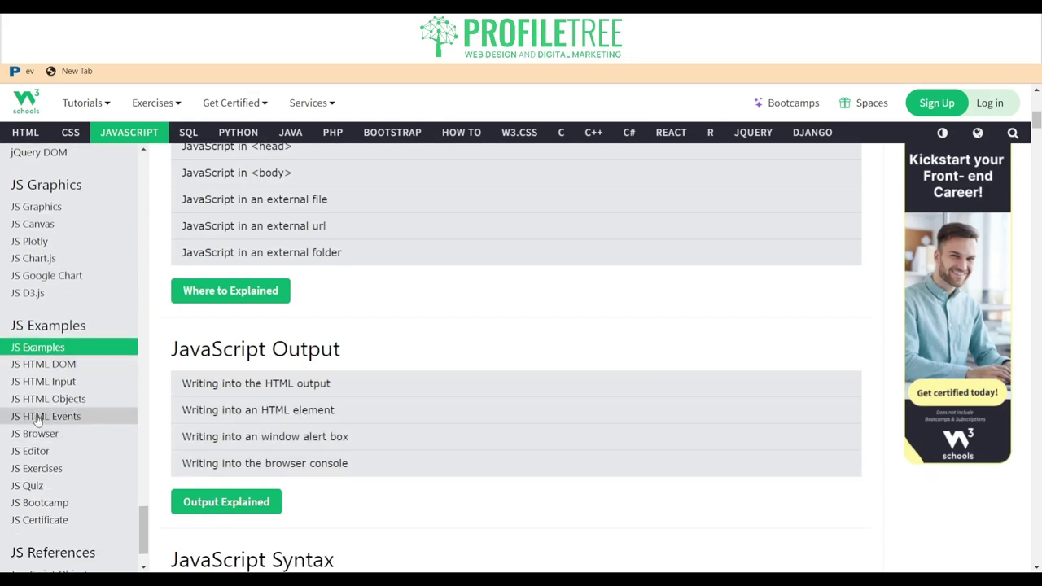
scroll(193, 404, "down", 4)
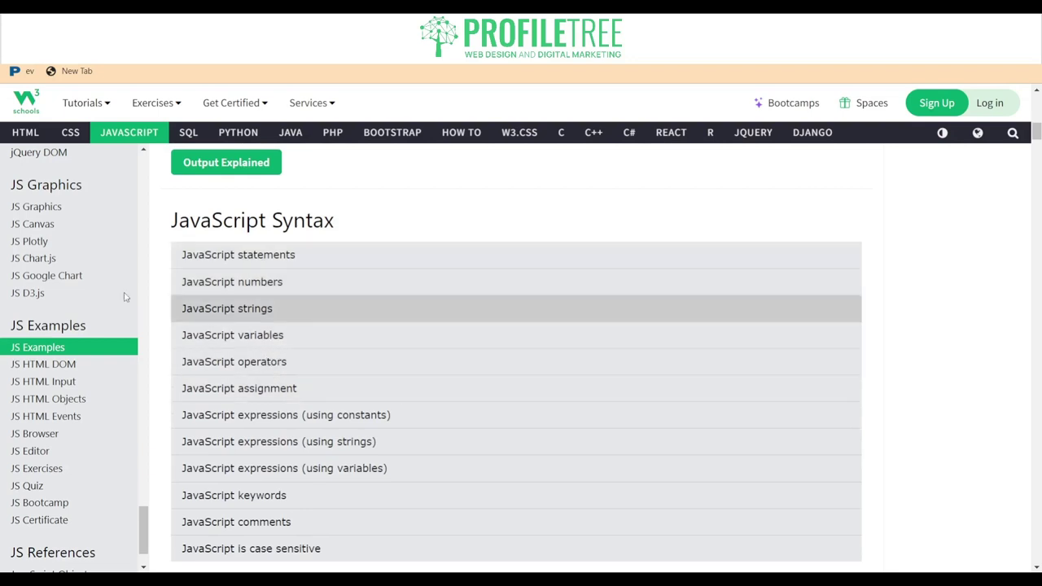
scroll(440, 333, "up", 10)
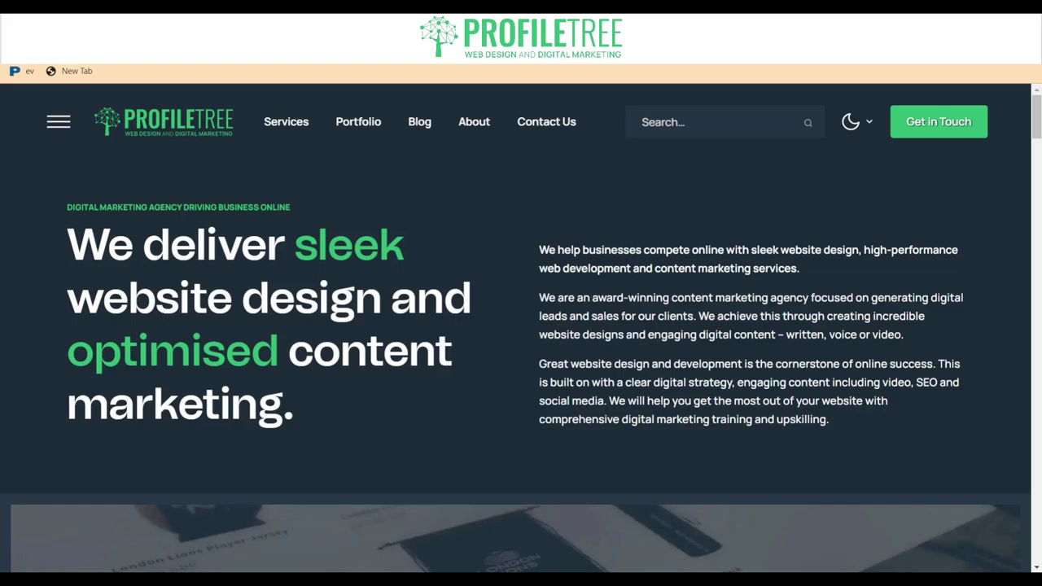
Browse the ProfileTree homepage and Contact Us form, then open Digital Marketing Strategy.
scroll(521, 367, "down", 10)
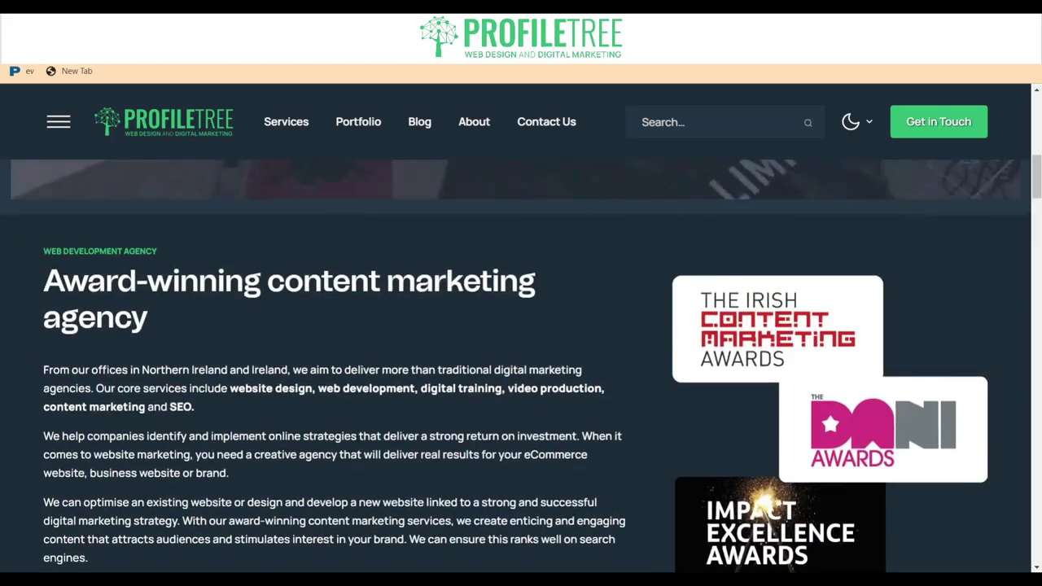
scroll(521, 367, "down", 15)
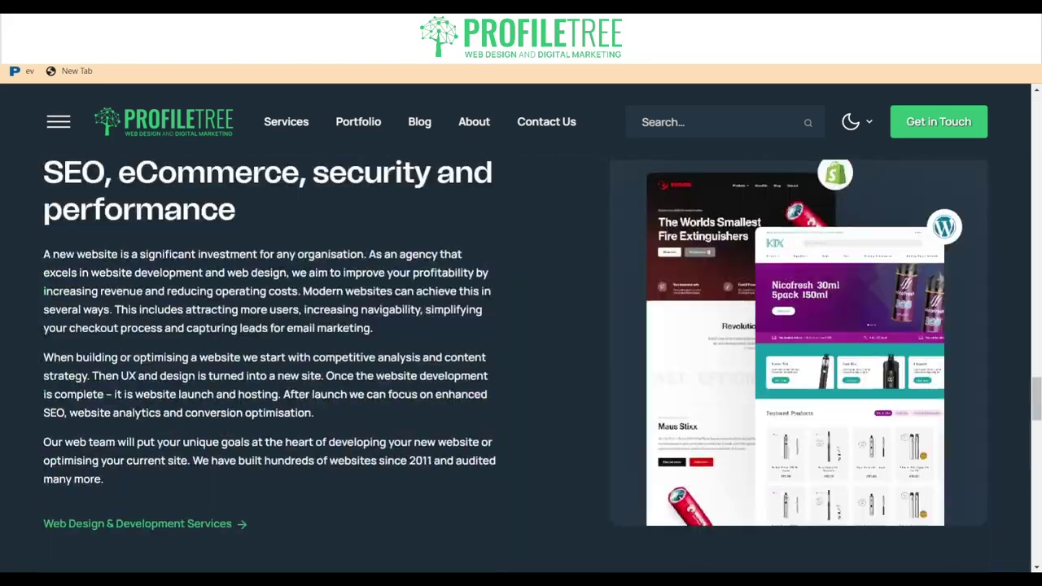
scroll(521, 367, "down", 15)
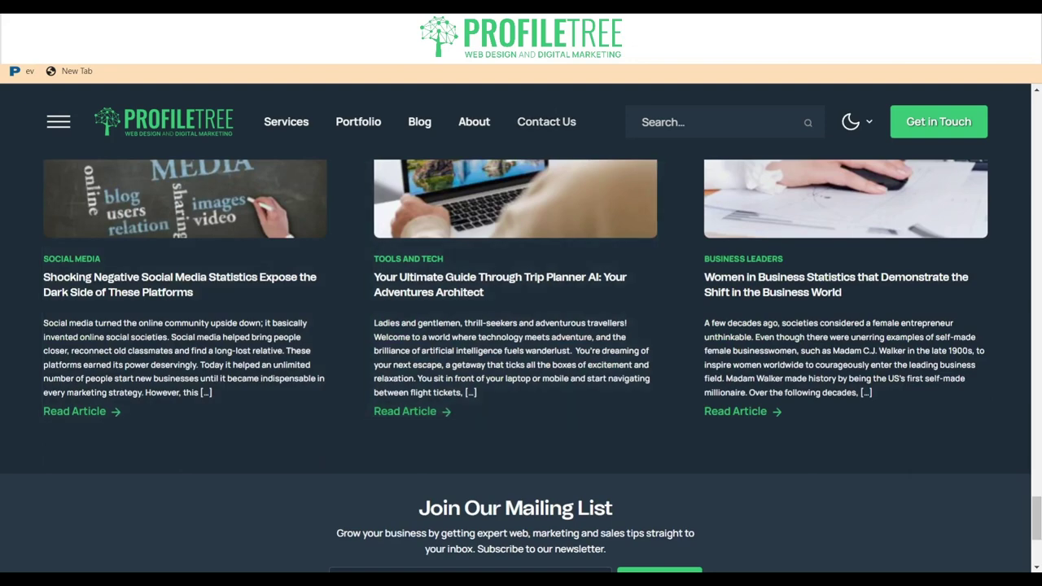
left_click(546, 122)
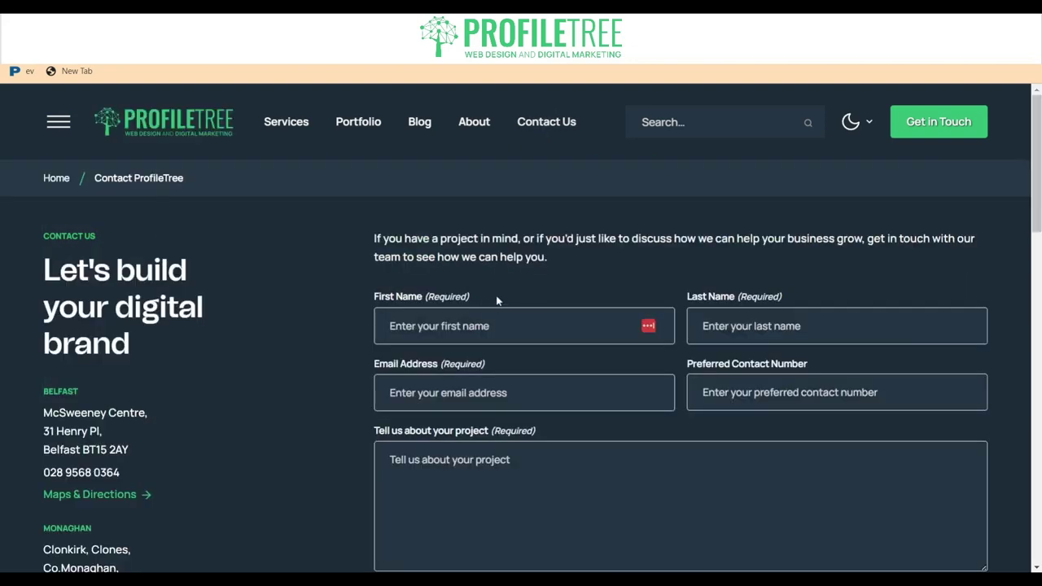
left_click(529, 502)
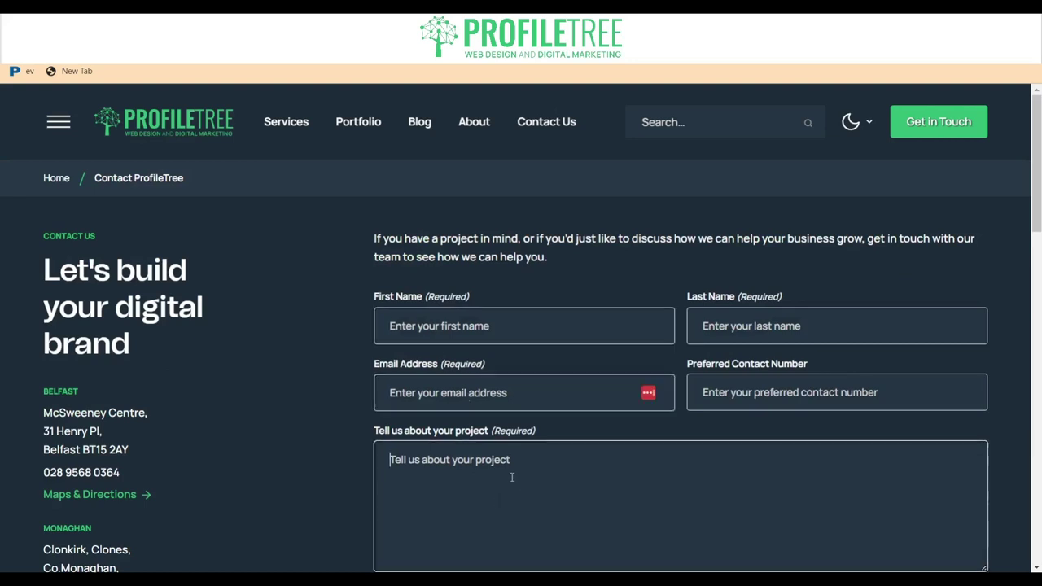
left_click(61, 122)
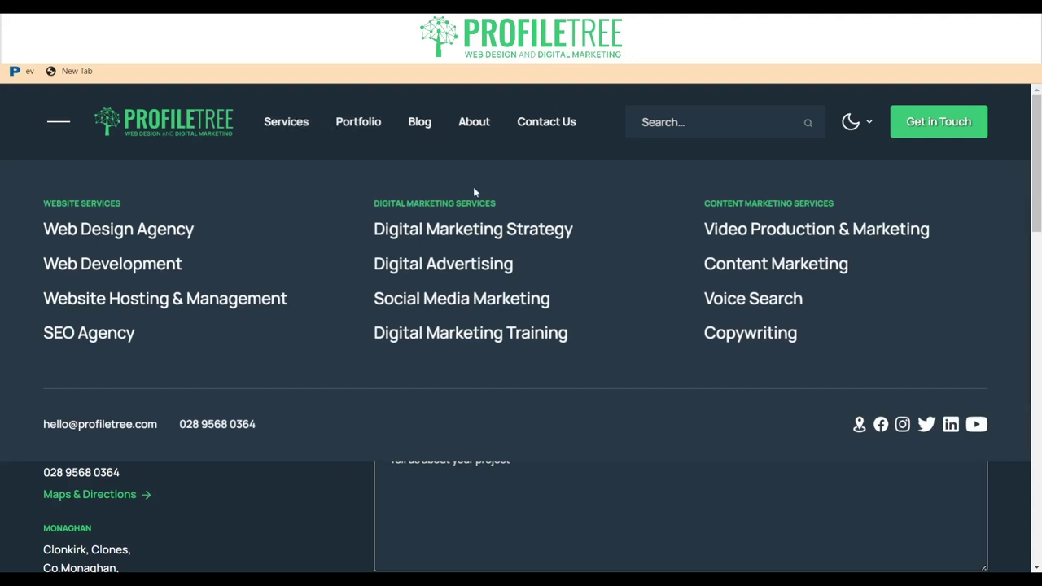
left_click(462, 232)
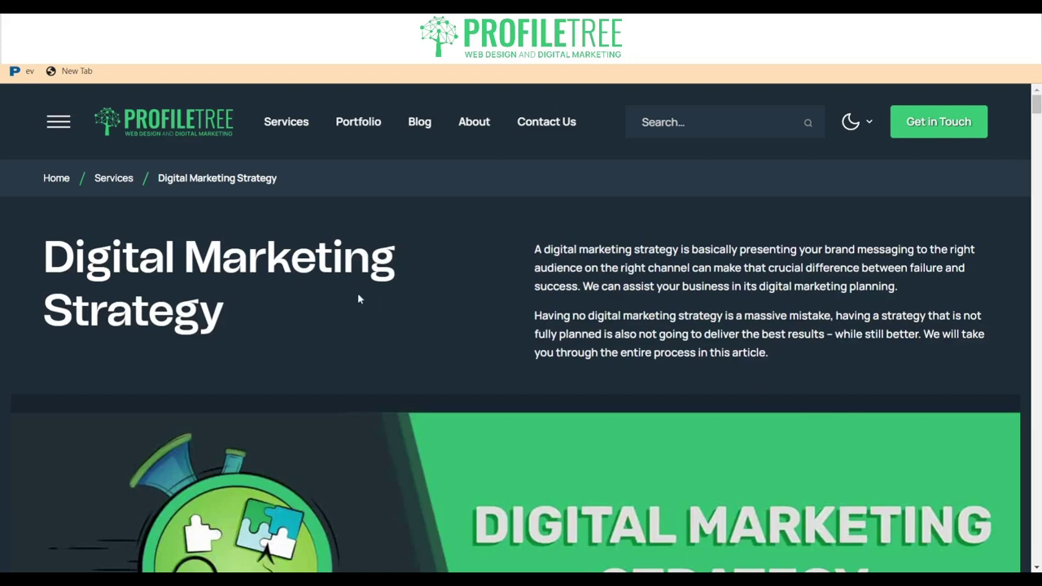
Return to the ProfileTree homepage, then visit the Services and Portfolio pages.
scroll(363, 290, "down", 10)
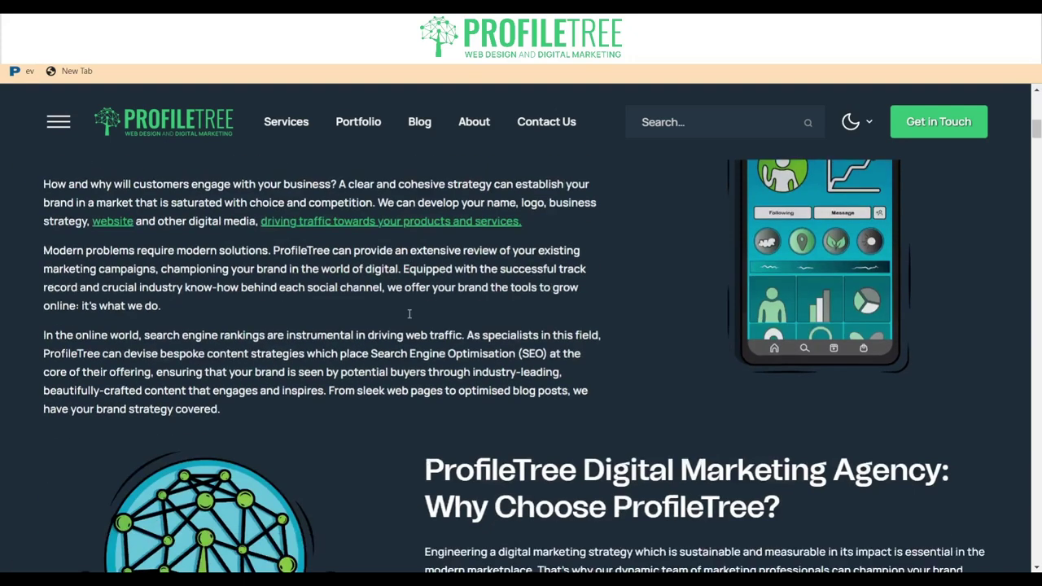
scroll(410, 312, "up", 5)
scroll(410, 307, "up", 6)
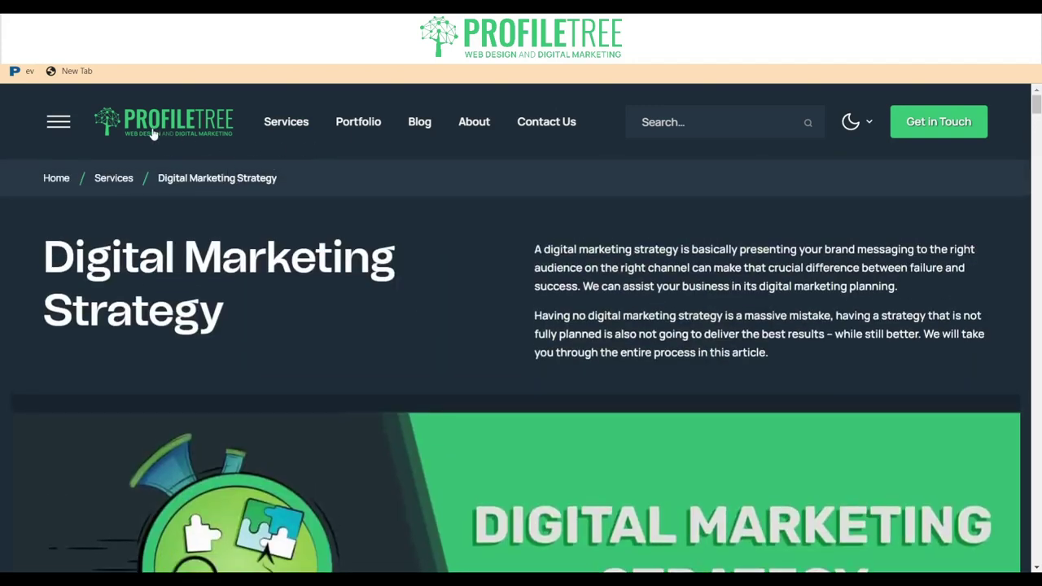
left_click(154, 132)
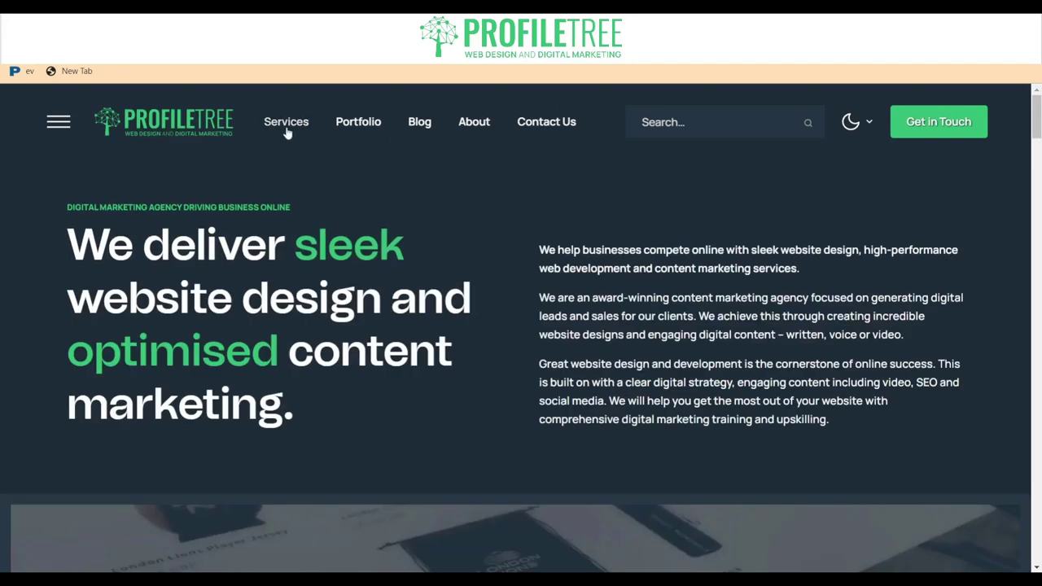
left_click(289, 129)
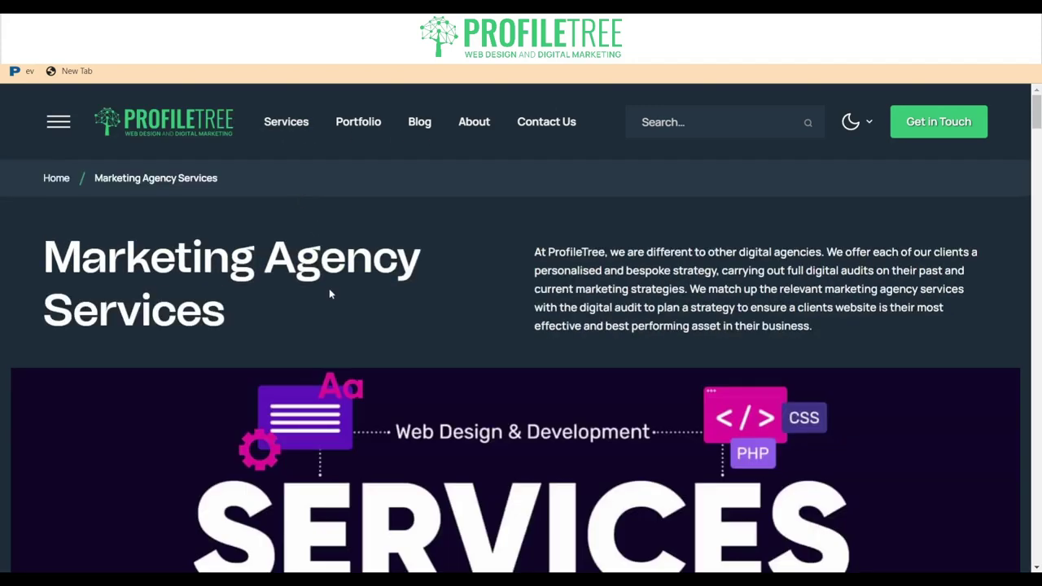
left_click(359, 126)
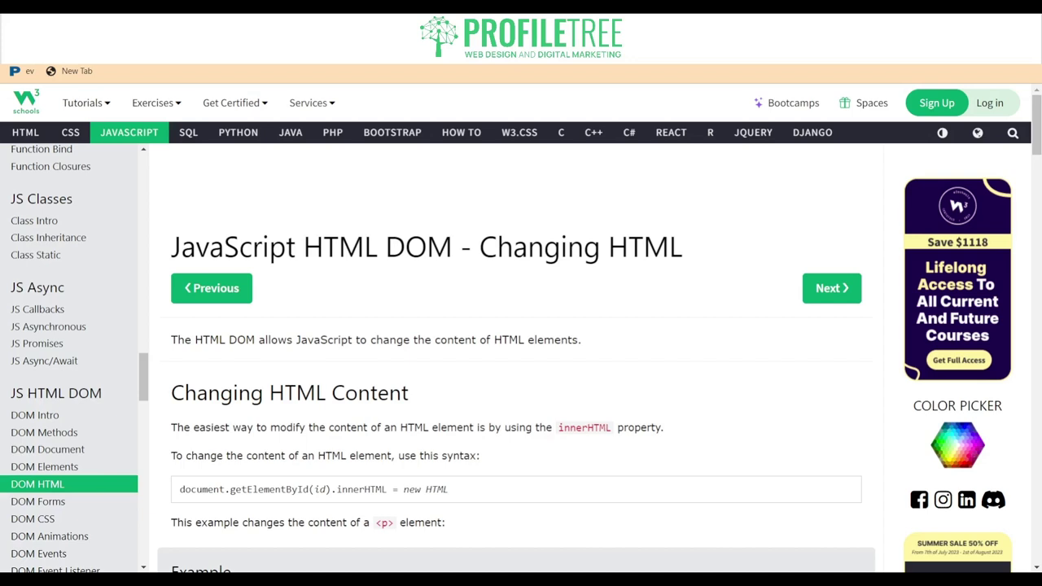
scroll(521, 358, "down", 3)
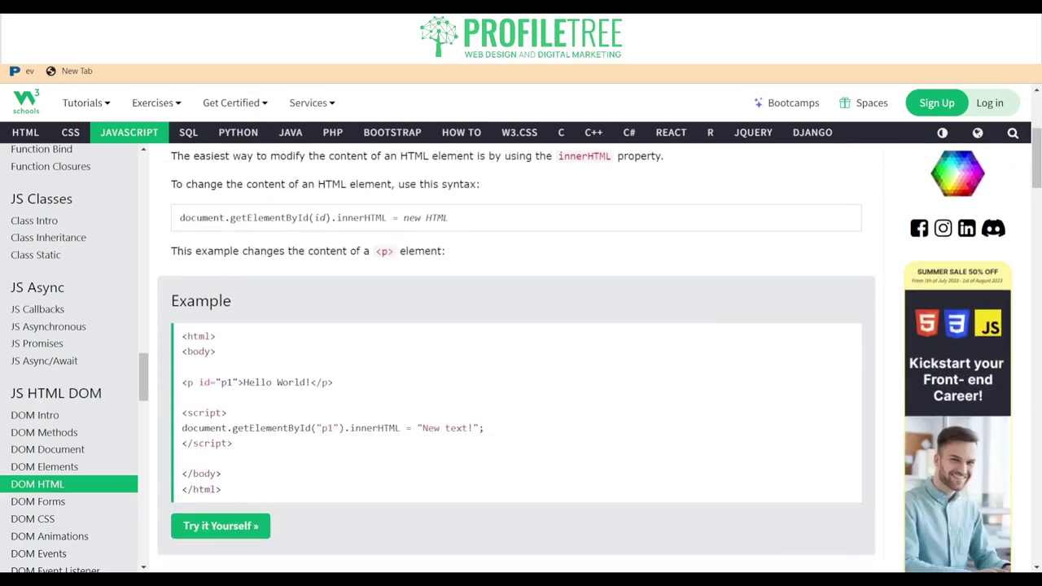
scroll(521, 358, "down", 1)
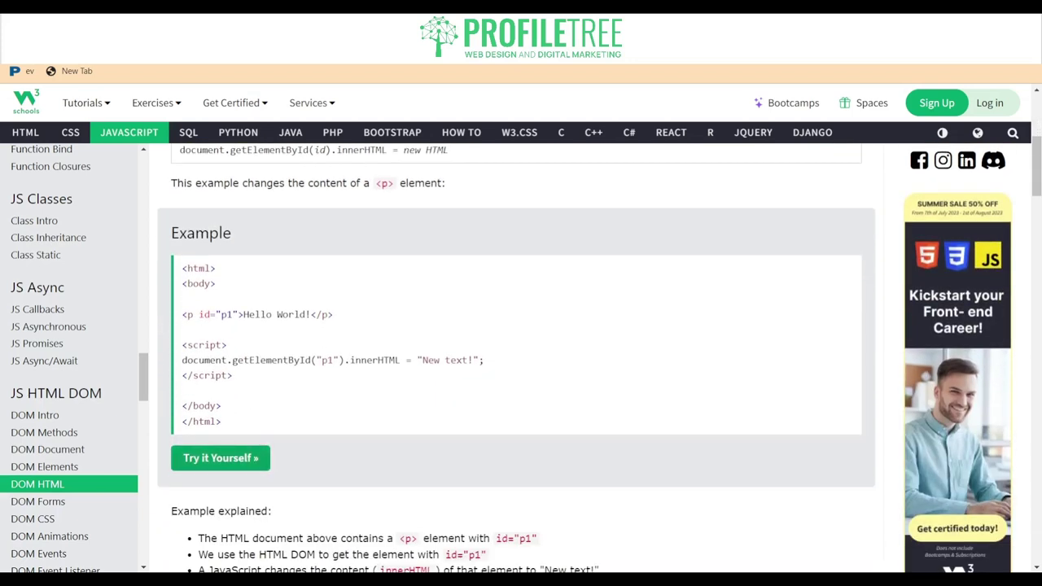
left_click(257, 458)
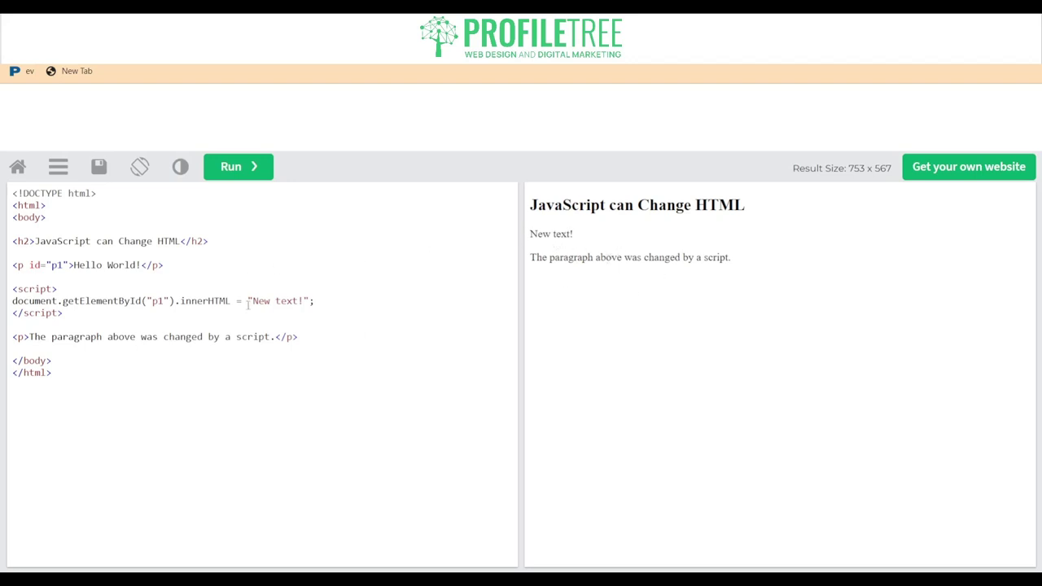
left_click_drag(252, 304, 298, 304)
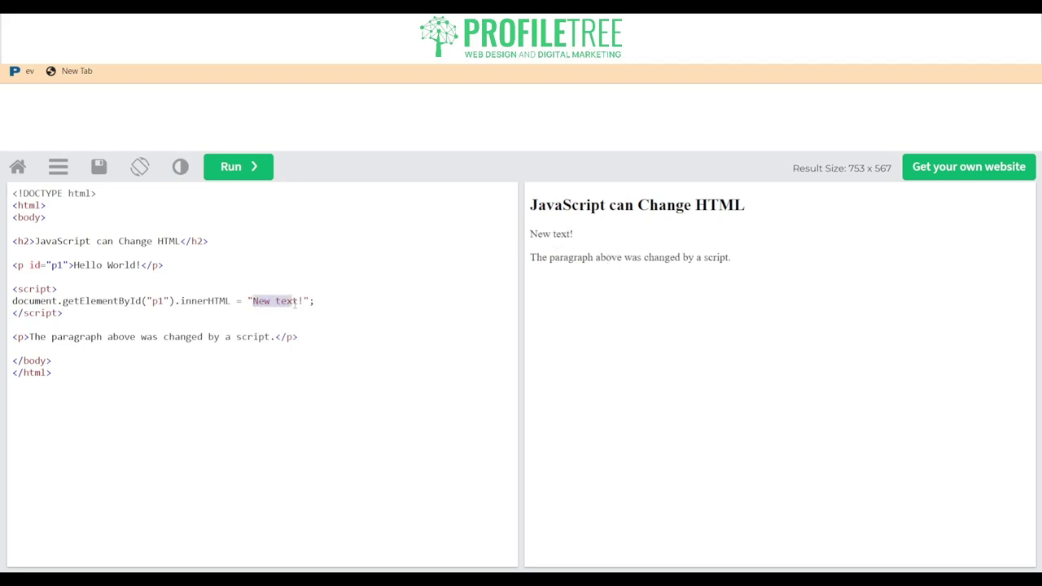
left_click(229, 308)
key("ctrl+w")
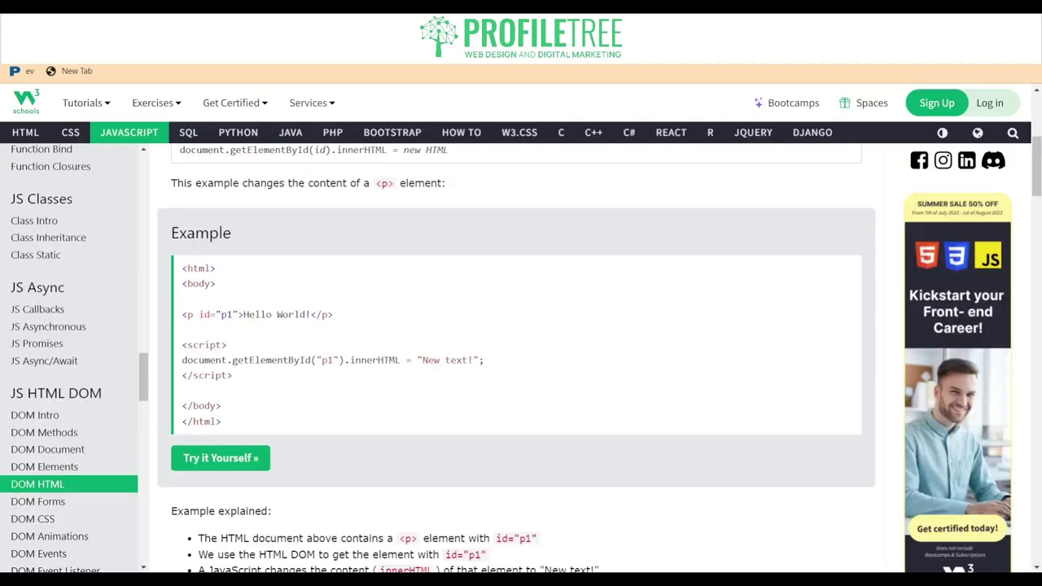
Open the DOM Animations tutorial and load its style animation example in the Tryit Editor.
left_click(50, 535)
scroll(521, 350, "down", 3)
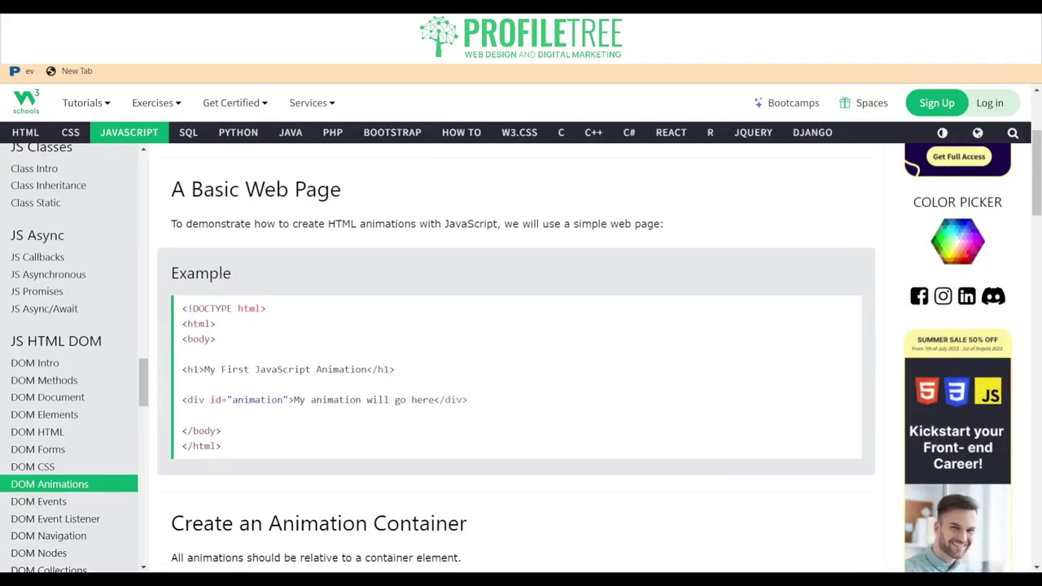
scroll(521, 358, "down", 5)
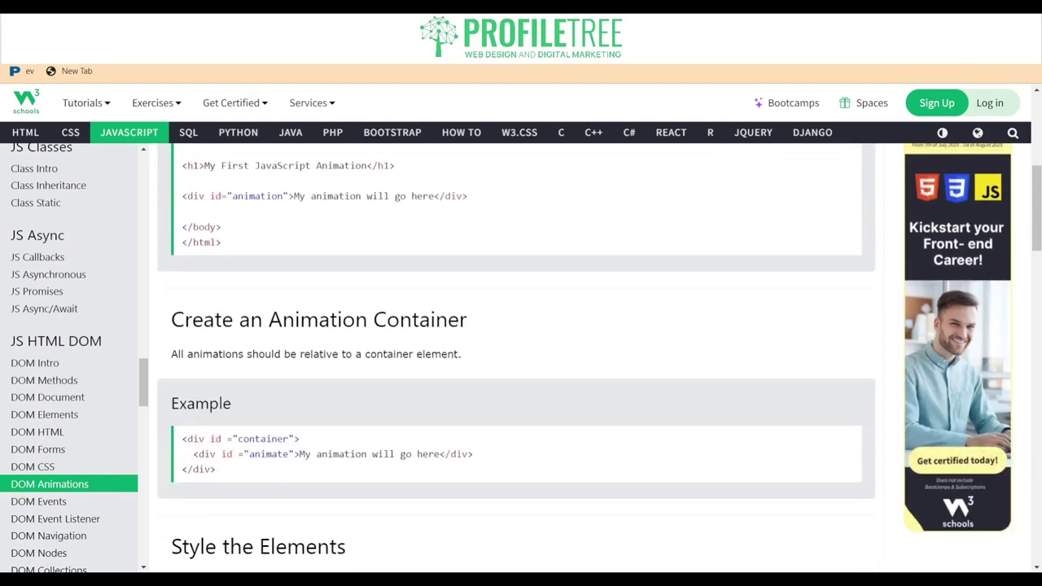
scroll(521, 358, "up", 2)
scroll(521, 358, "up", 3)
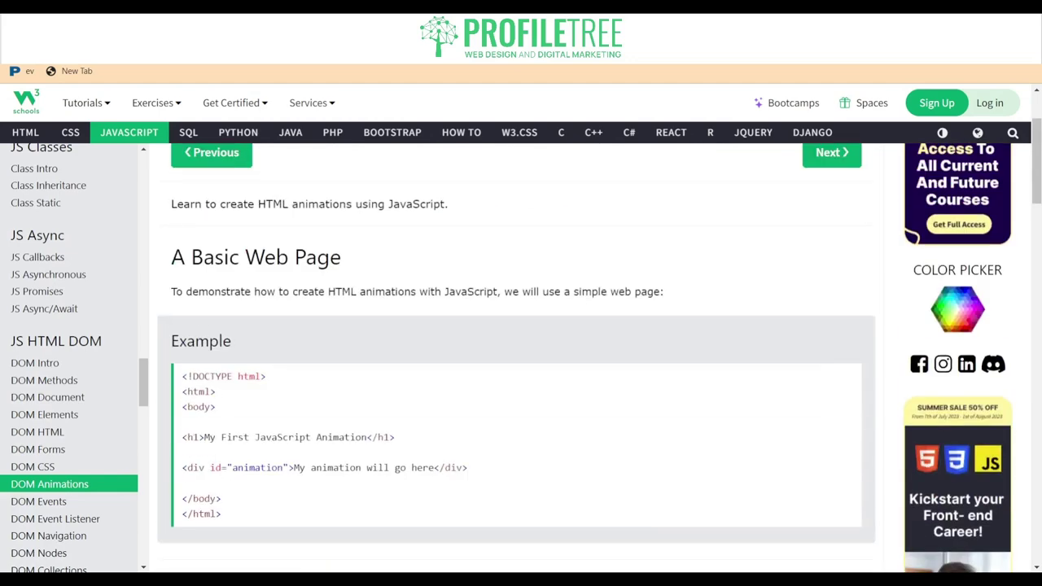
scroll(521, 358, "down", 4)
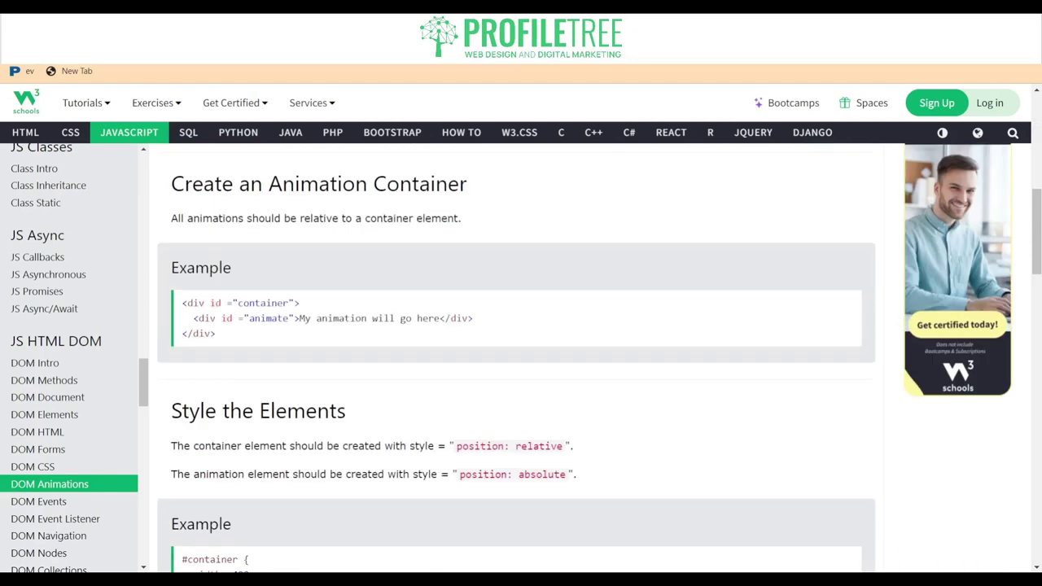
scroll(228, 364, "down", 5)
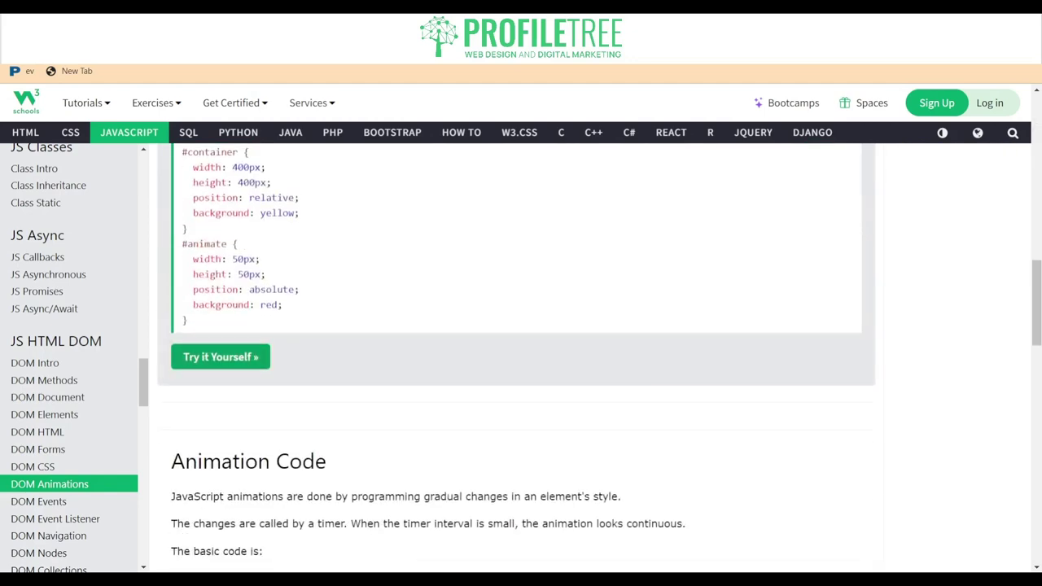
left_click(227, 364)
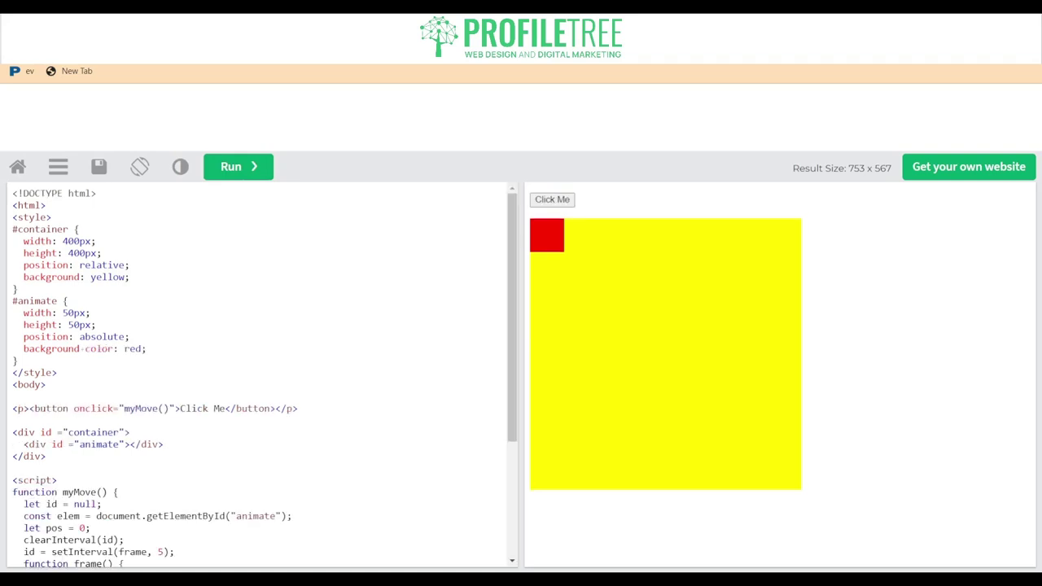
Run the animation three times so the red square slides diagonally to the container's corner.
left_click(552, 199)
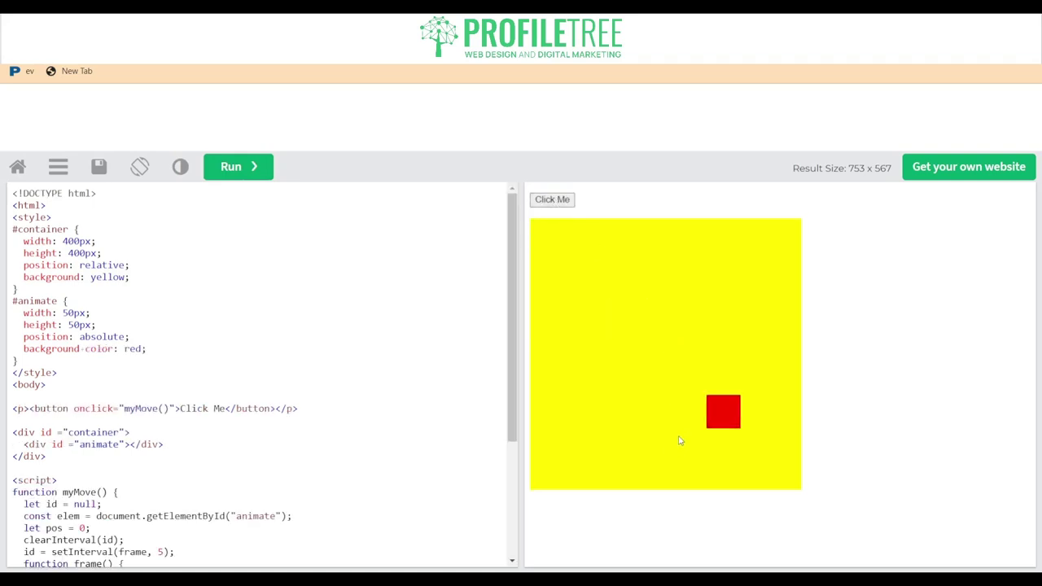
left_click(549, 204)
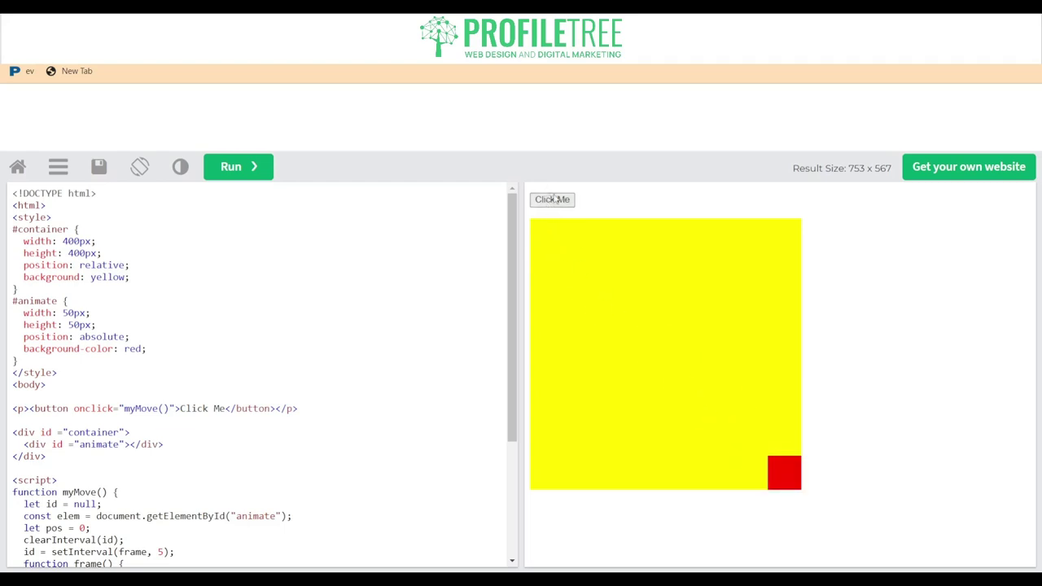
left_click(554, 199)
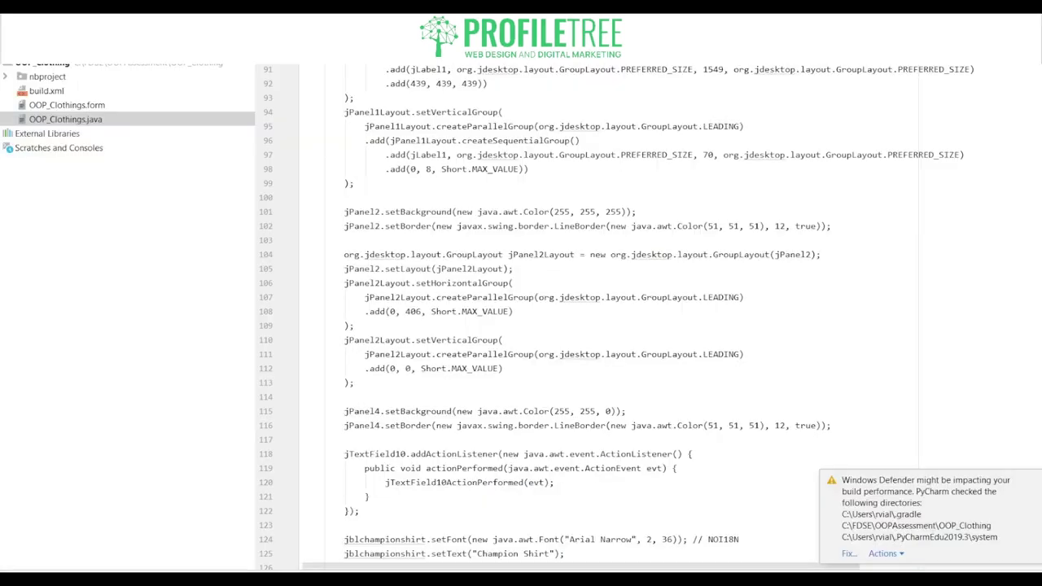
scroll(632, 316, "down", 10)
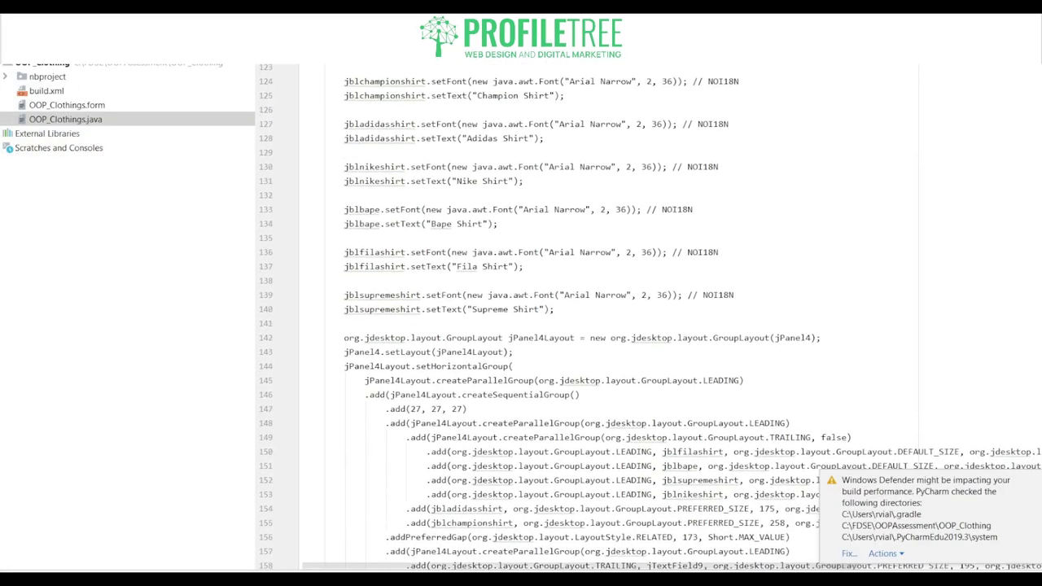
scroll(631, 315, "up", 2)
left_click(303, 415)
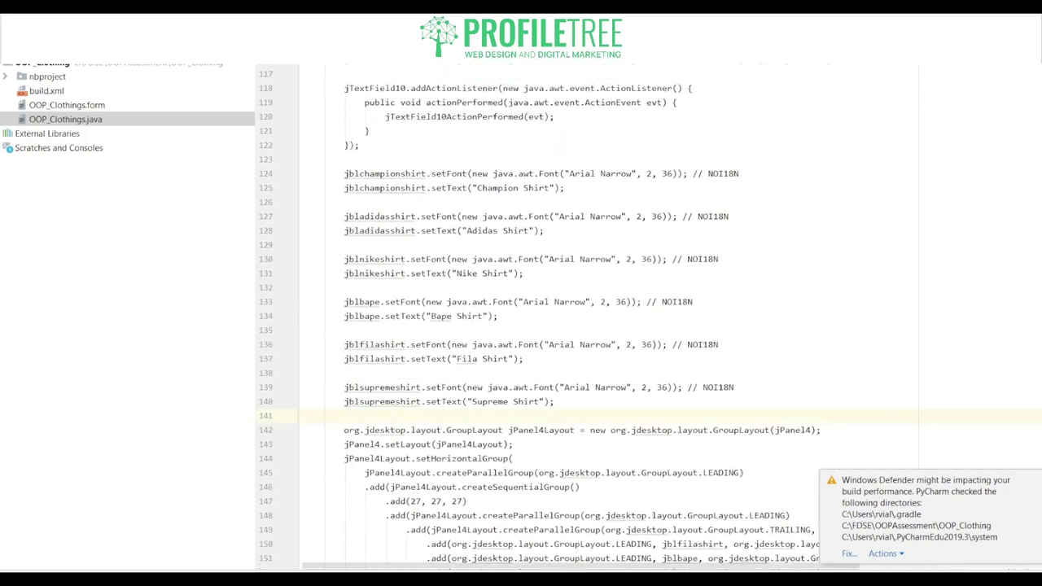
type("eventh")
key("BackSpace")
key("BackSpace")
key("BackSpace")
key("BackSpace")
key("BackSpace")
key("BackSpace")
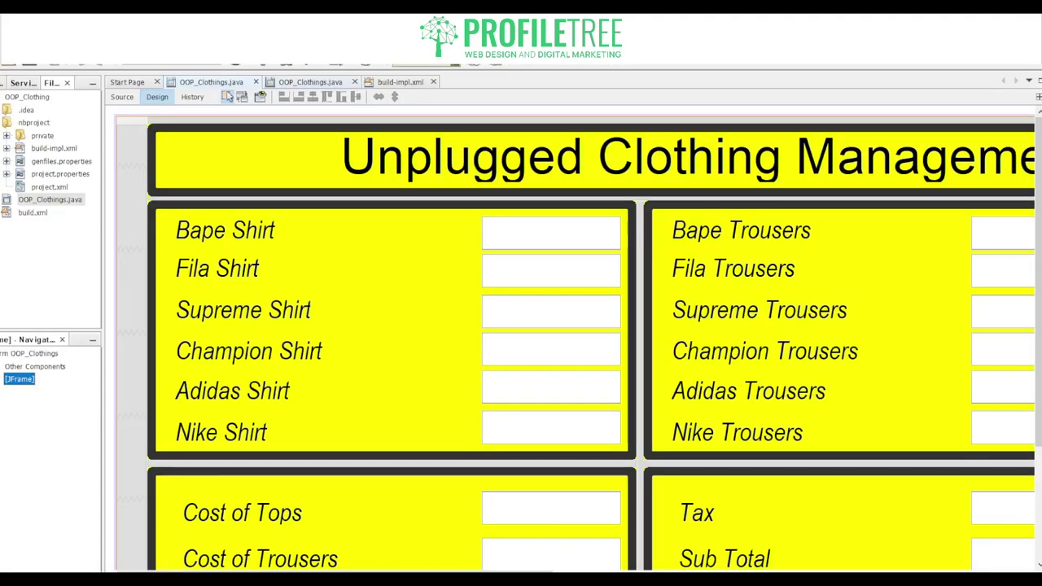
Generate an action handler for jTextField10, the text field beside the Bape Shirt label.
left_click(225, 230)
left_click(225, 230)
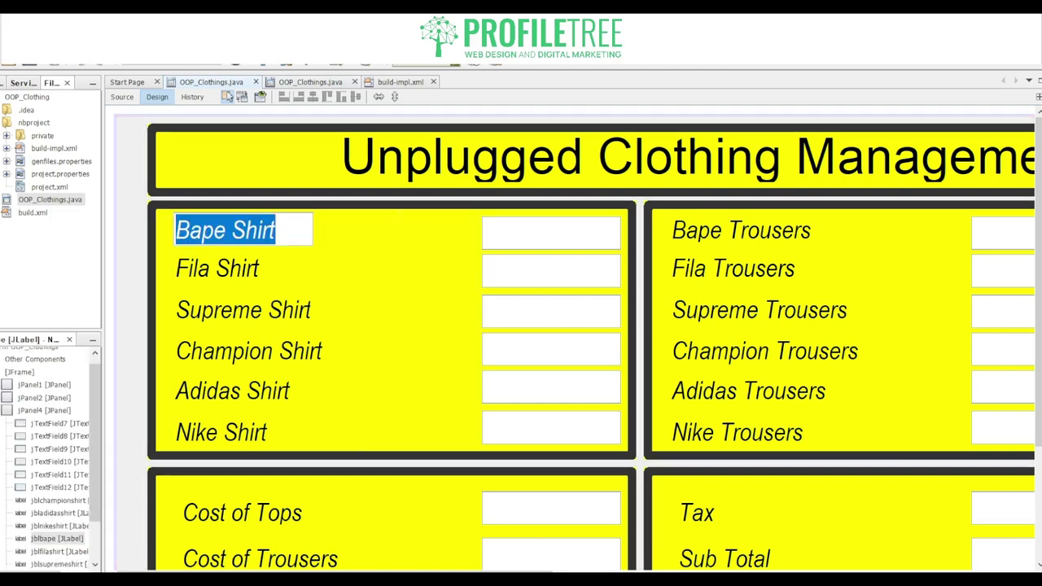
left_click(552, 232)
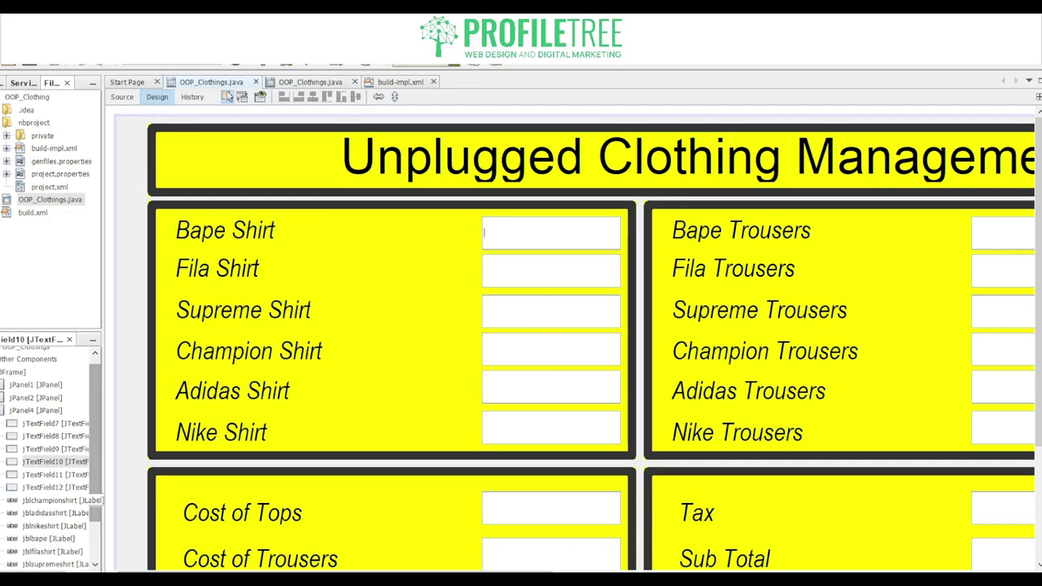
double_click(551, 232)
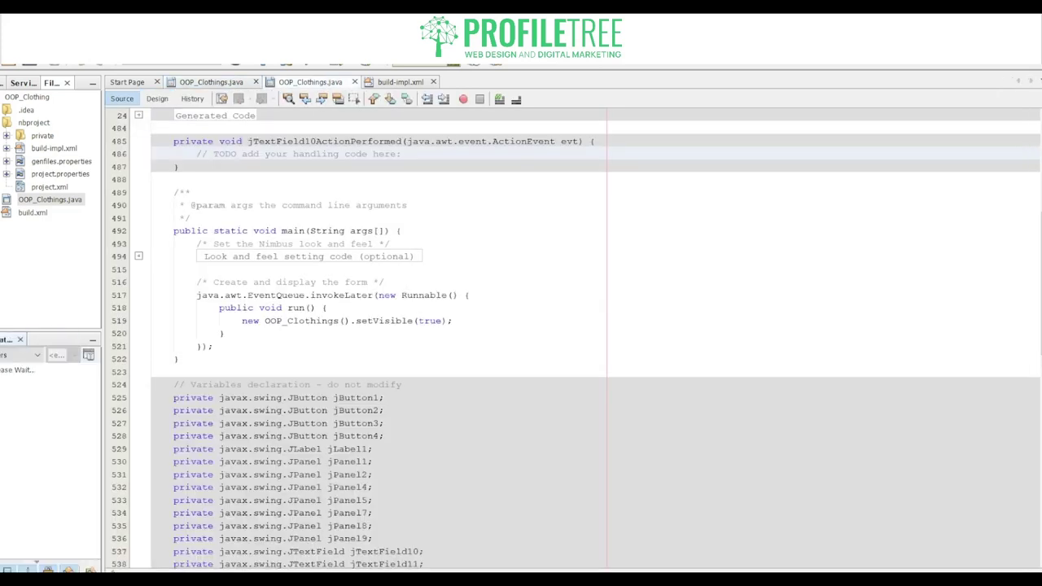
scroll(570, 342, "down", 2)
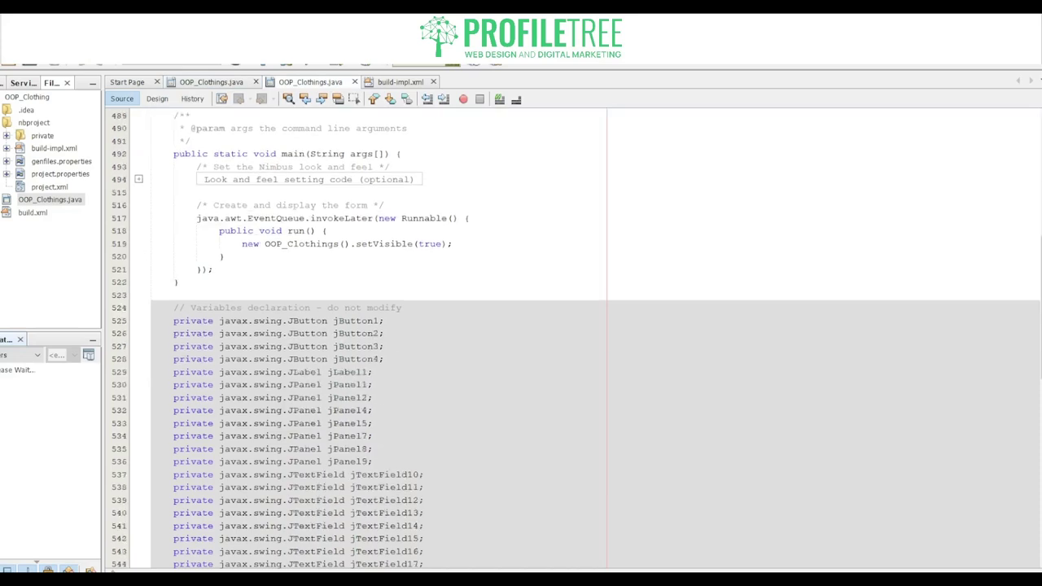
left_click(224, 255)
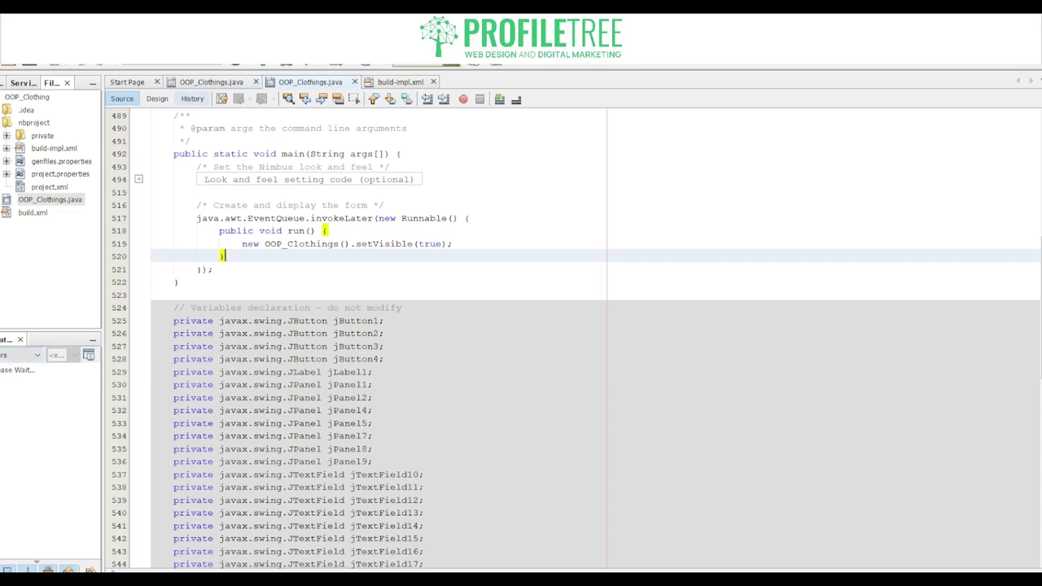
In Design view, isolate jPanel2 and generate an action handler for jTextField12.
left_click(157, 98)
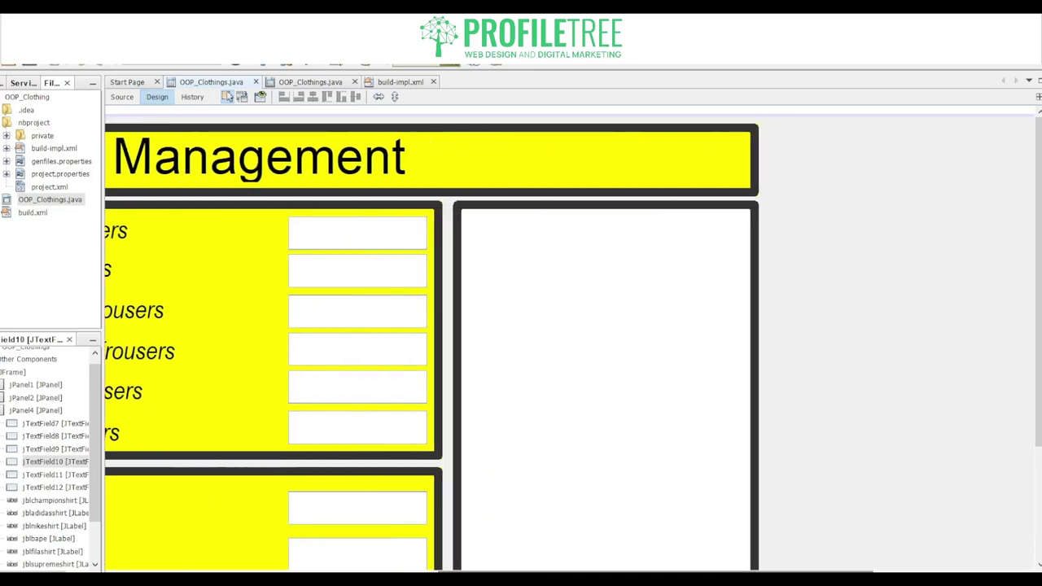
left_click(40, 398)
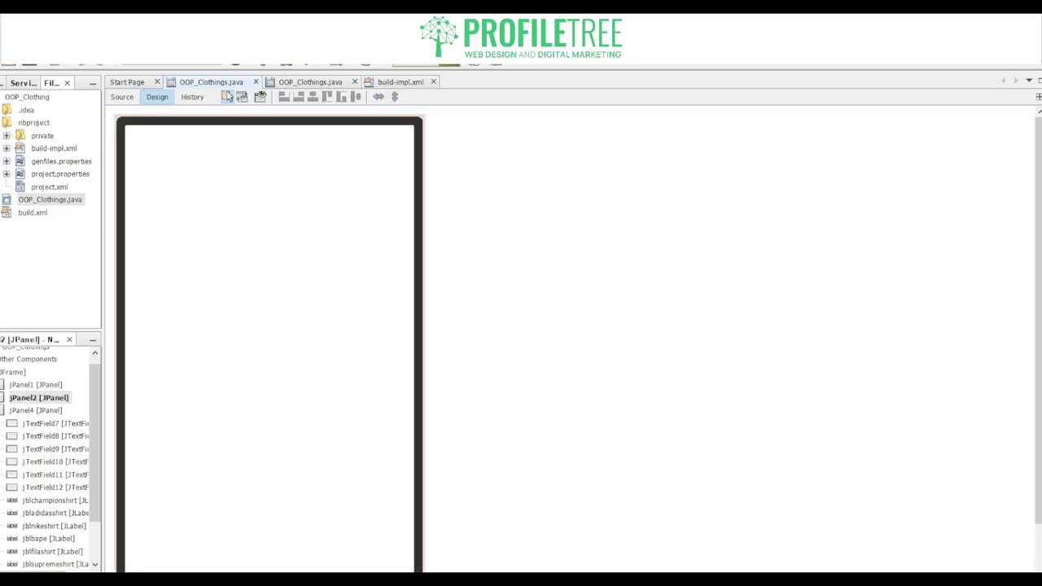
left_click(18, 371)
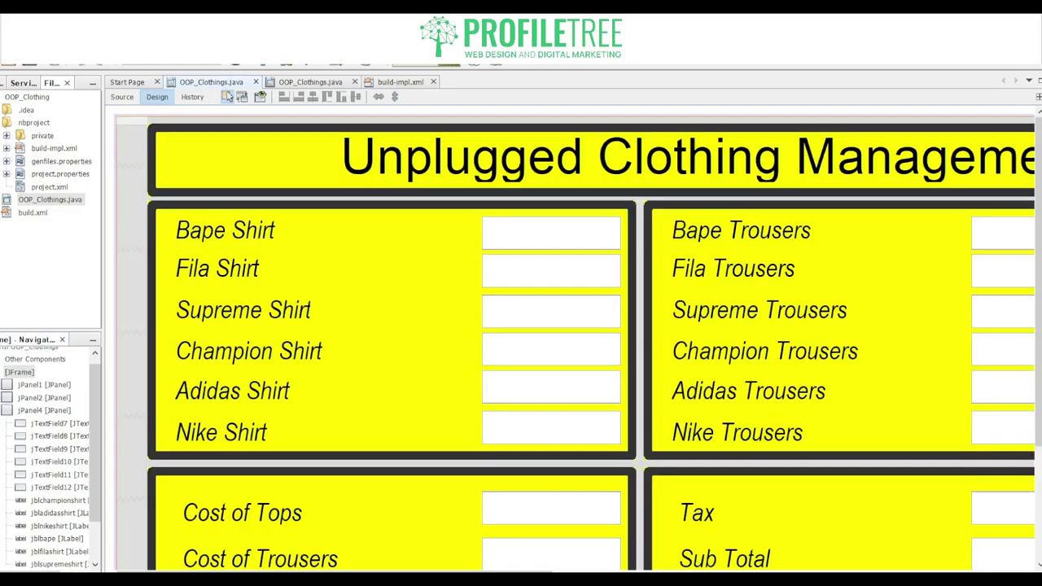
left_click(47, 398)
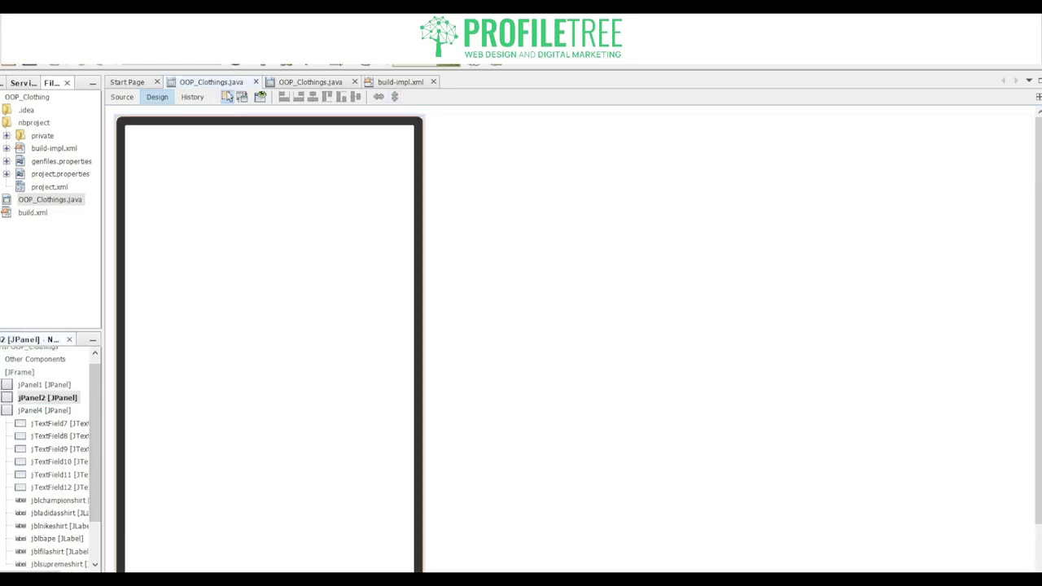
scroll(96, 500, "down", 2)
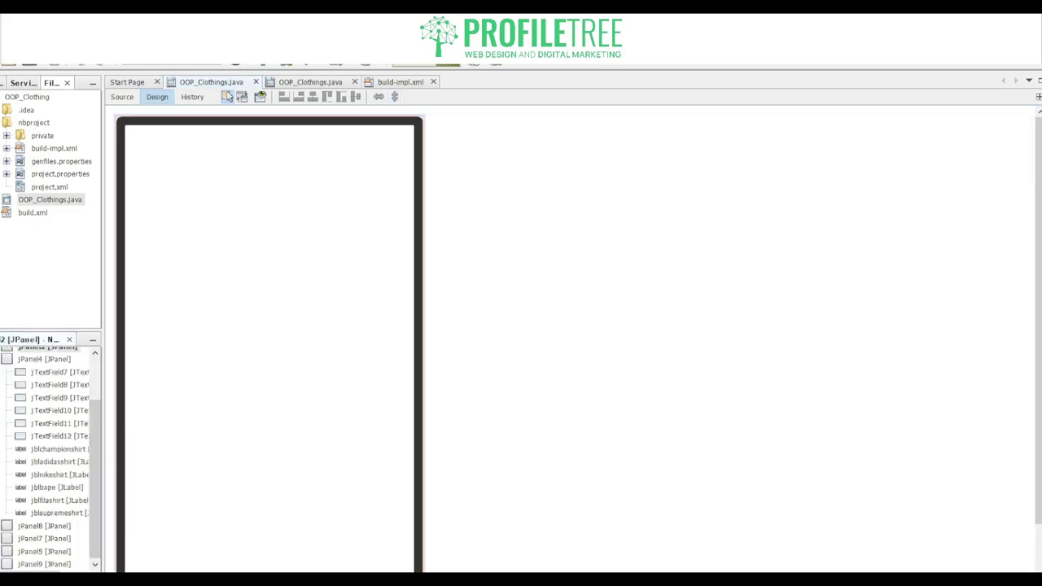
left_click(59, 436)
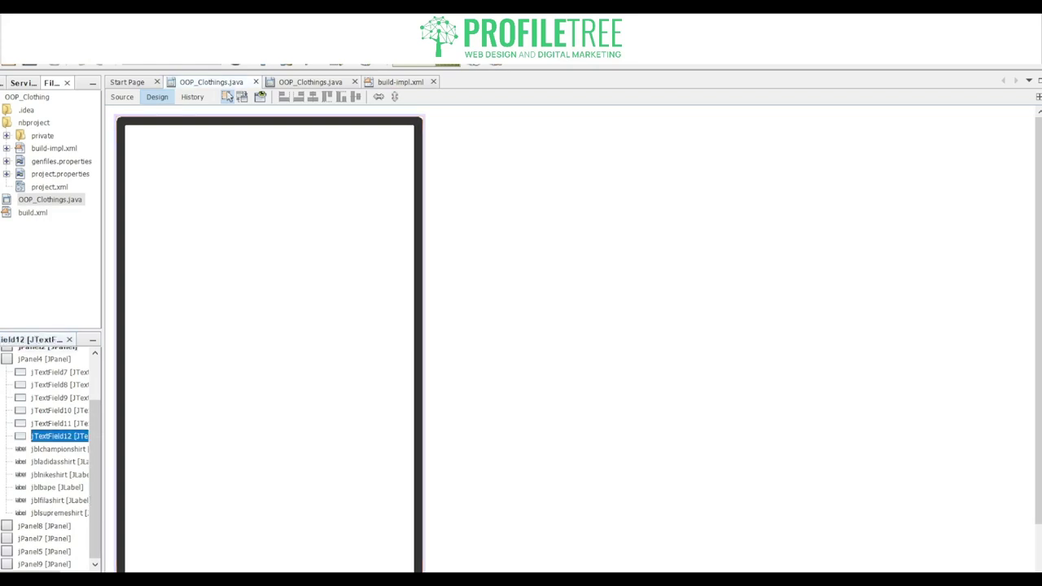
double_click(59, 436)
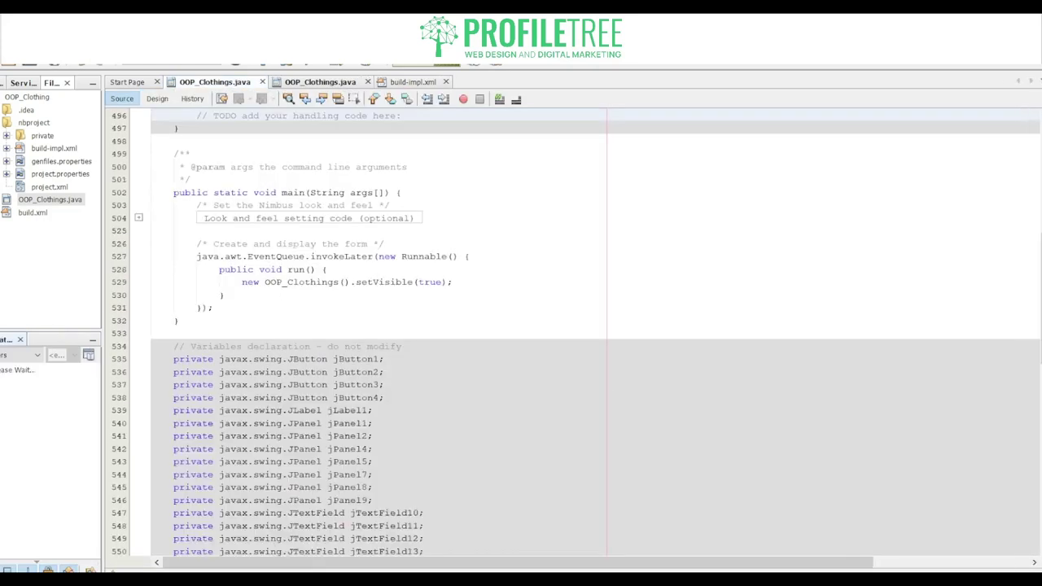
Add an 'Eventhandler' line below the main method's closing brace and return to the form design.
double_click(277, 256)
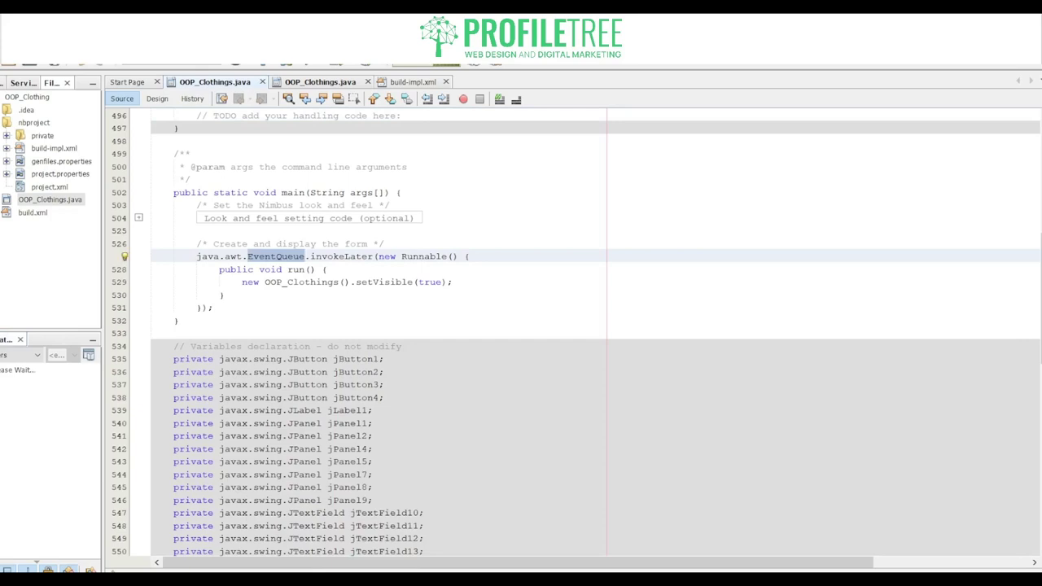
left_click(214, 333)
left_click(213, 308)
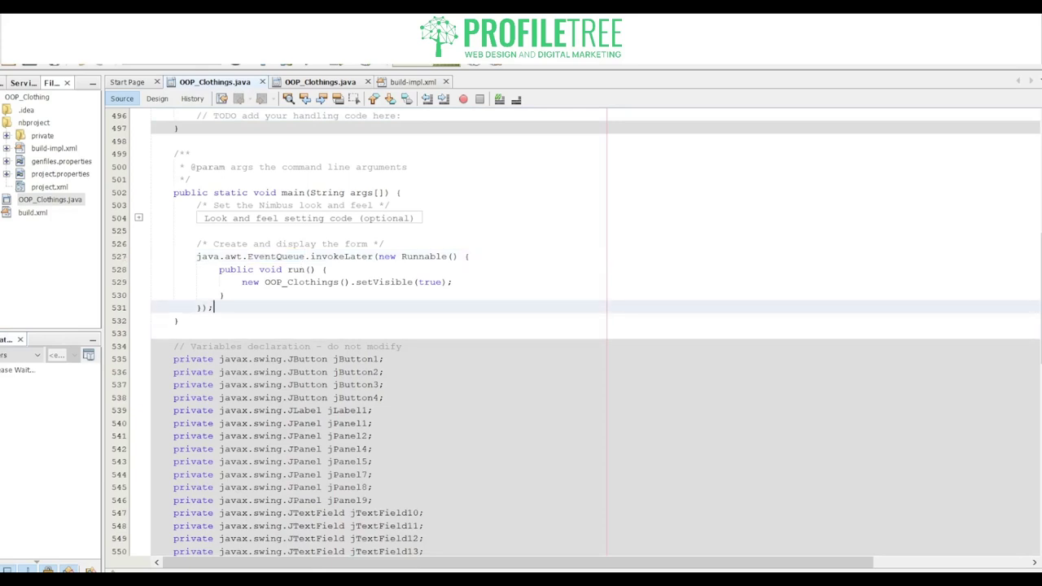
left_click(213, 282)
left_click(213, 307)
left_click(179, 321)
key("Return")
key("Return")
type("Eventhandler")
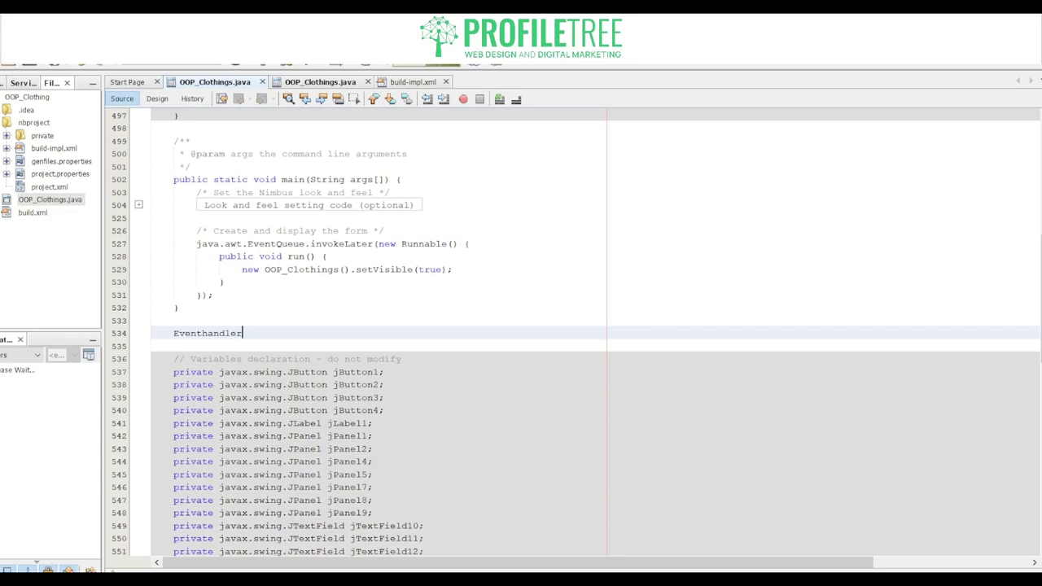
left_click(157, 99)
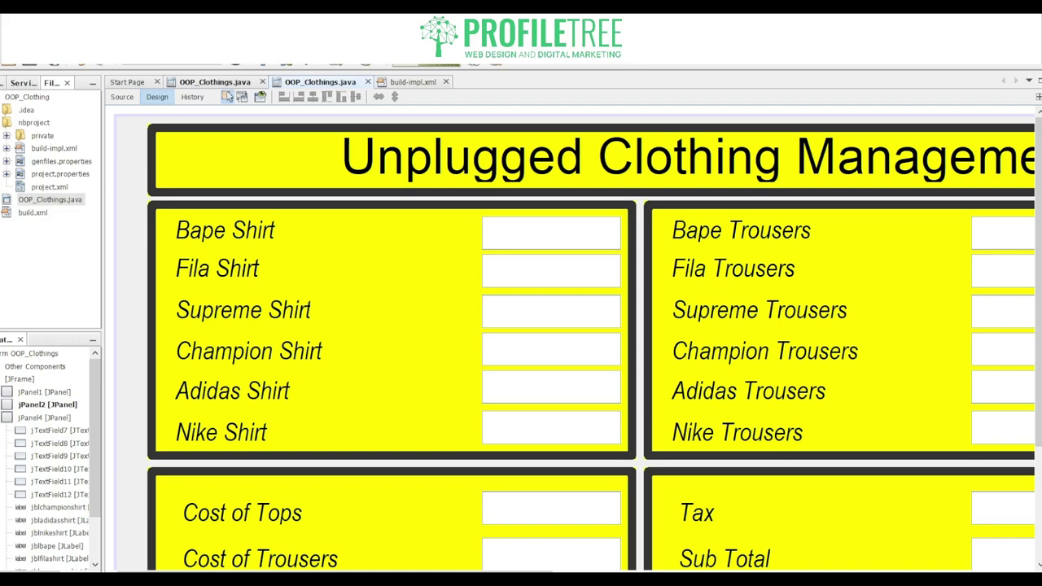
Generate the empty jButton1ActionPerformed handler for the Total button and review it in the source.
scroll(570, 338, "down", 3)
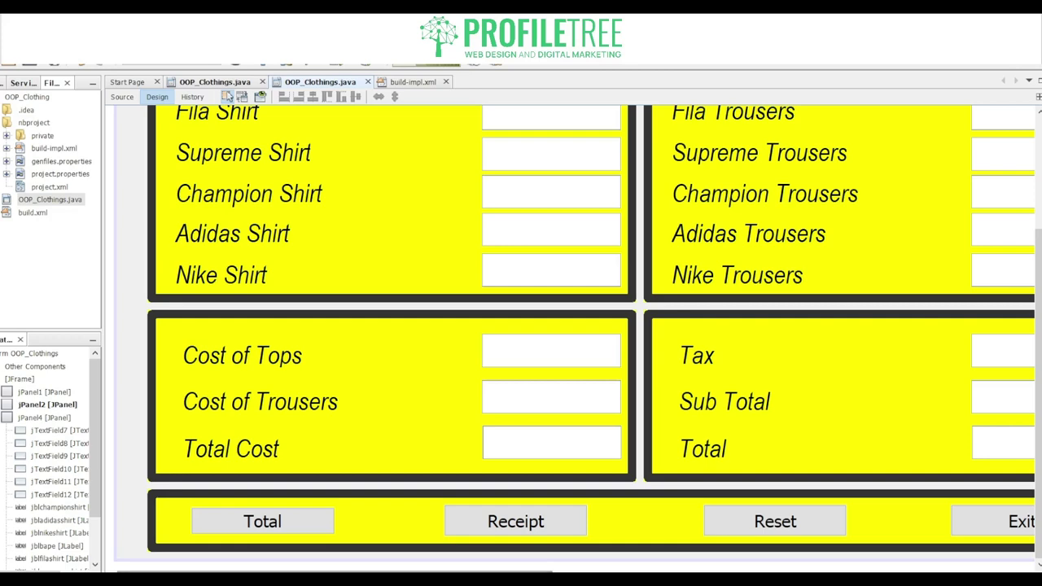
left_click(515, 521)
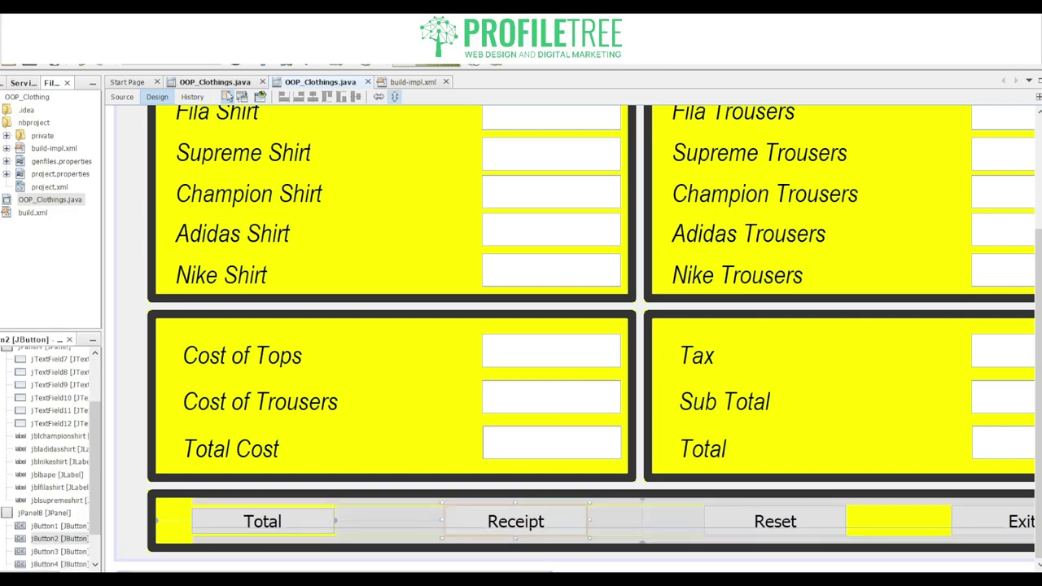
left_click(262, 521)
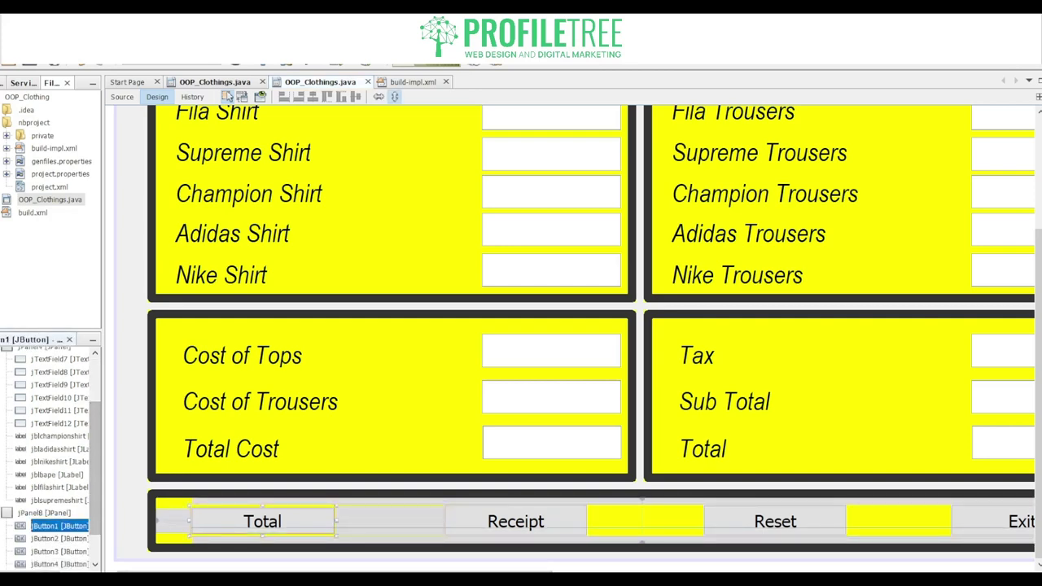
double_click(262, 521)
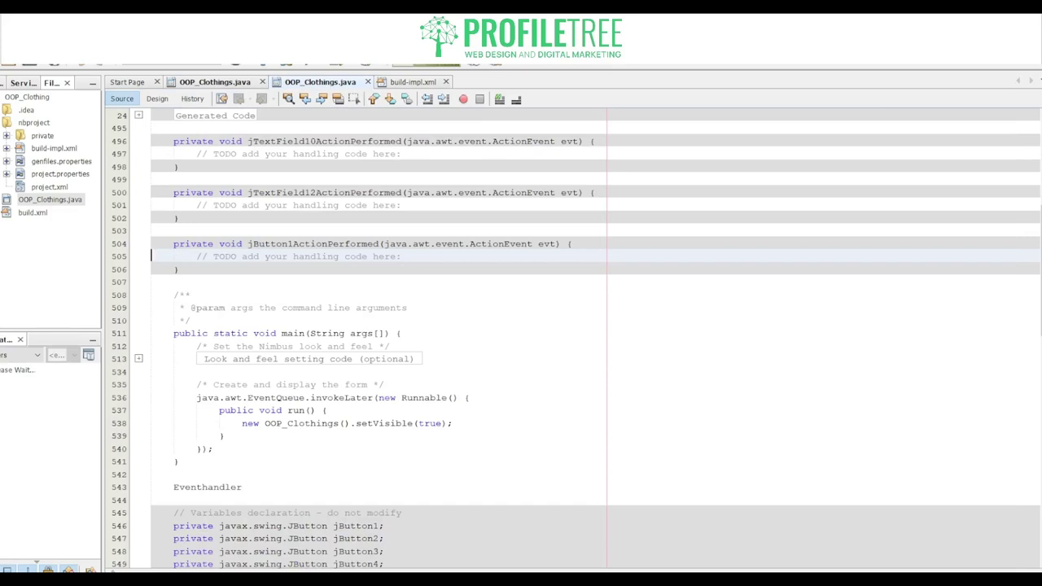
scroll(570, 342, "up", 7)
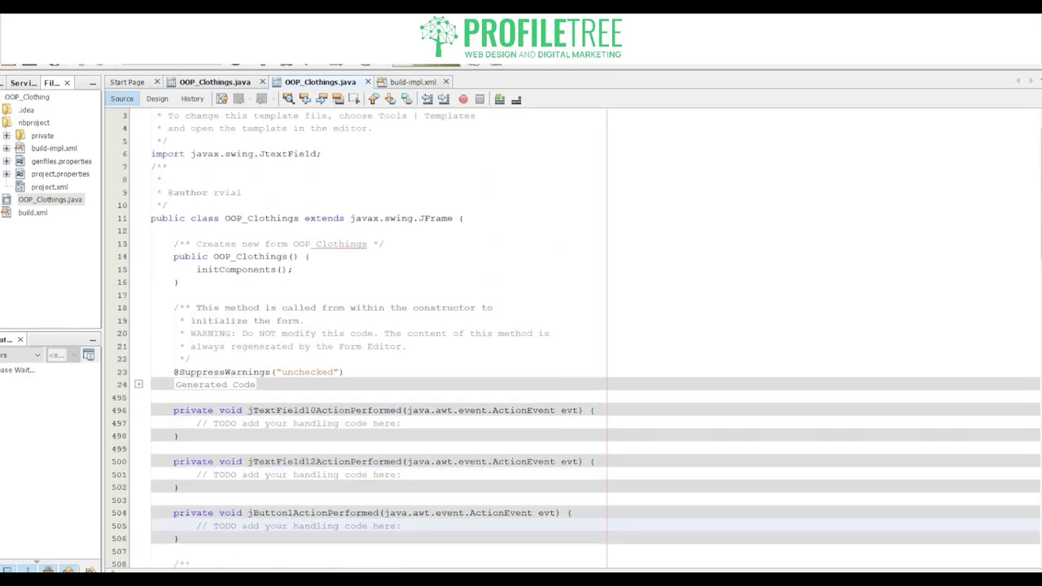
scroll(570, 342, "up", 1)
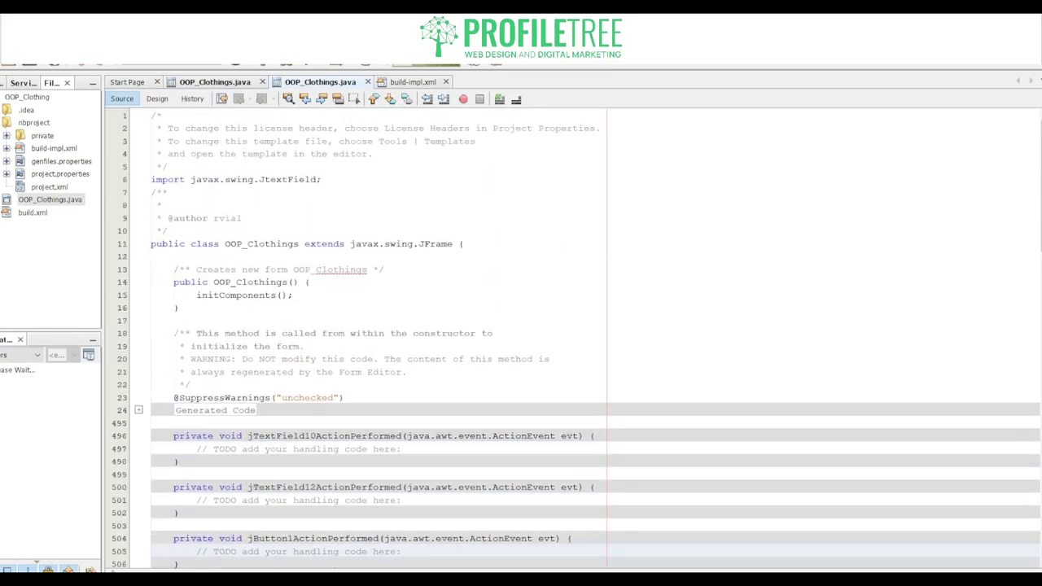
scroll(570, 342, "down", 5)
scroll(570, 342, "up", 4)
scroll(570, 342, "down", 7)
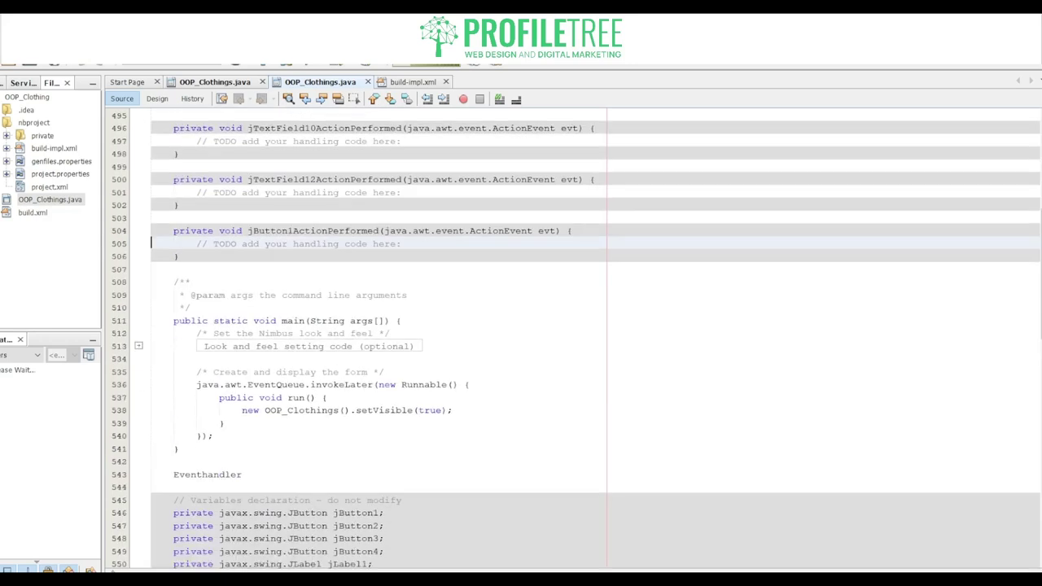
scroll(570, 342, "down", 10)
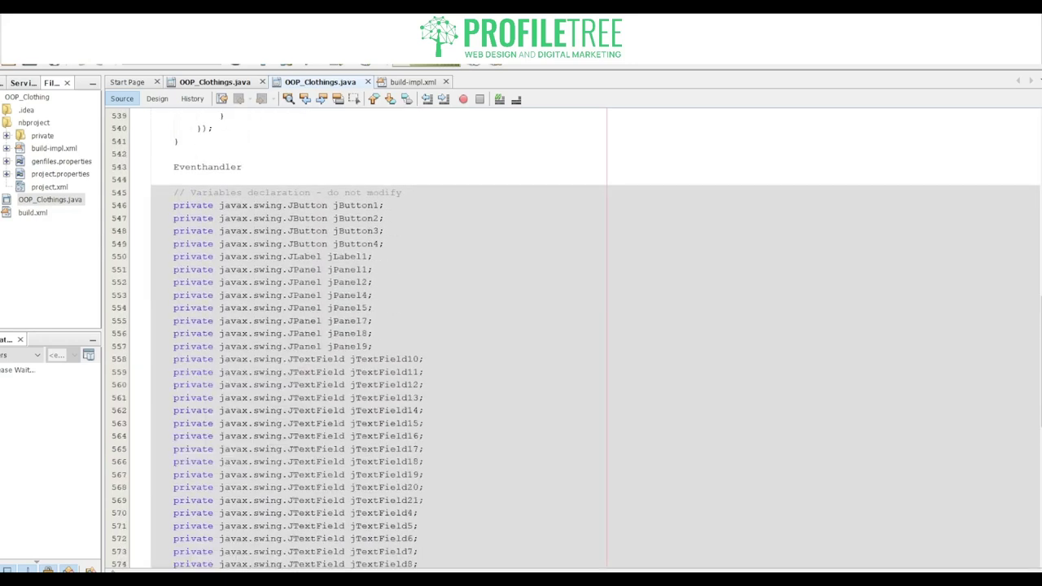
scroll(570, 342, "up", 15)
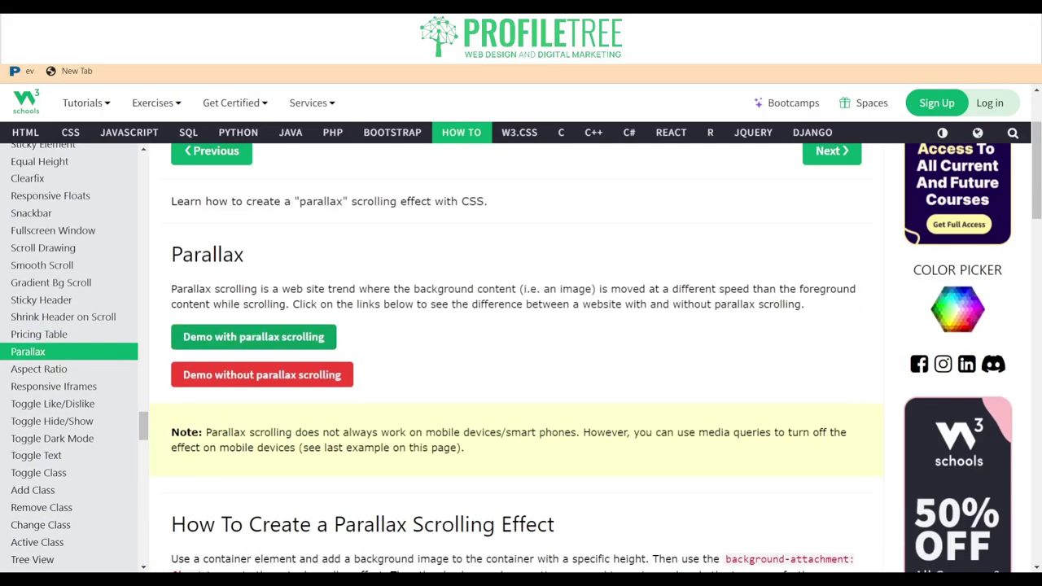
Open 'Demo with parallax scrolling' and scroll through its image sections to watch the effect.
scroll(69, 358, "up", 3)
scroll(521, 366, "down", 1)
scroll(521, 366, "up", 1)
left_click(254, 341)
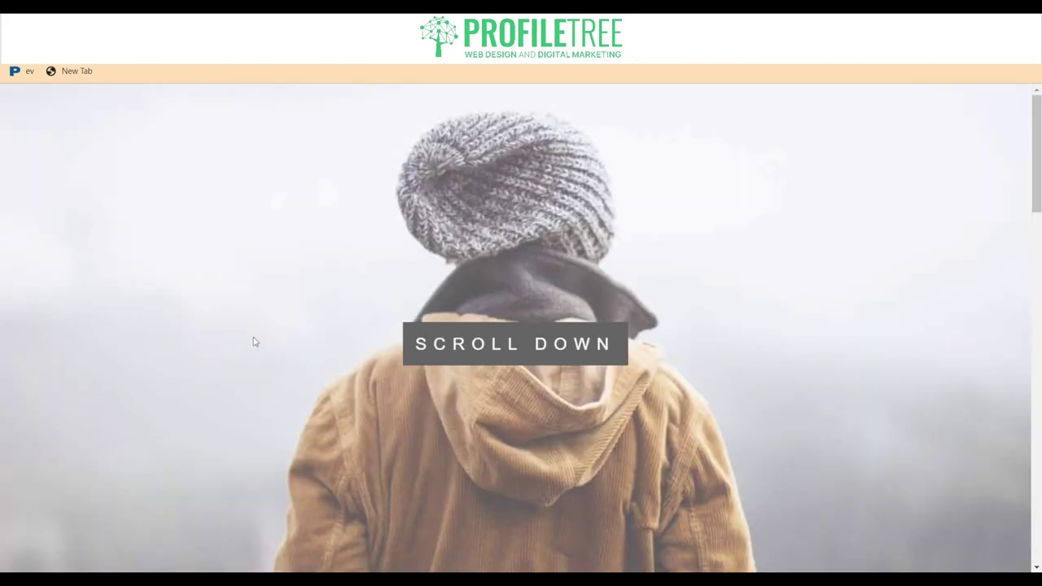
scroll(488, 289, "down", 5)
scroll(472, 281, "up", 5)
scroll(465, 278, "down", 10)
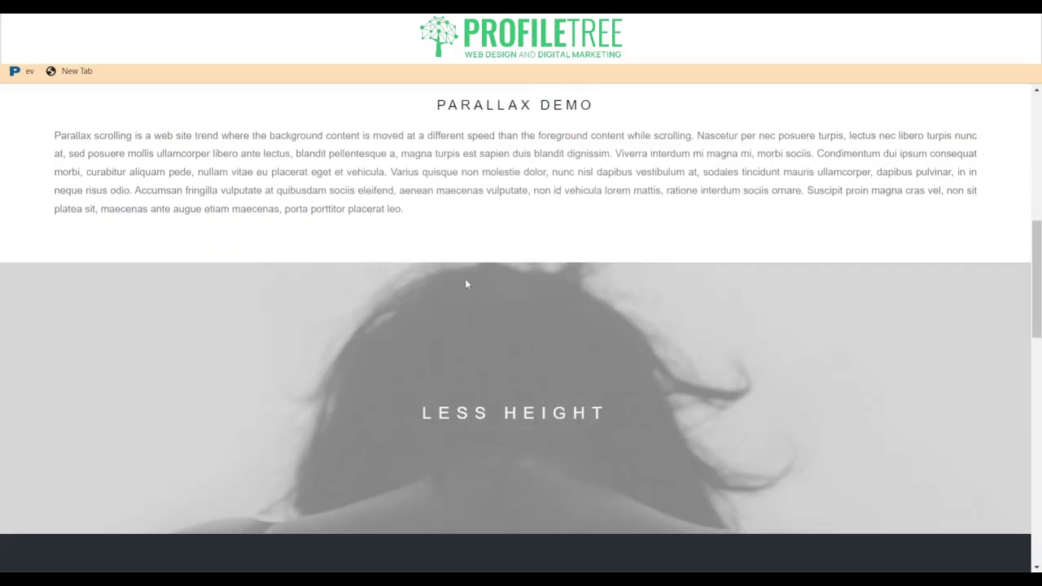
scroll(462, 281, "up", 5)
scroll(456, 284, "down", 8)
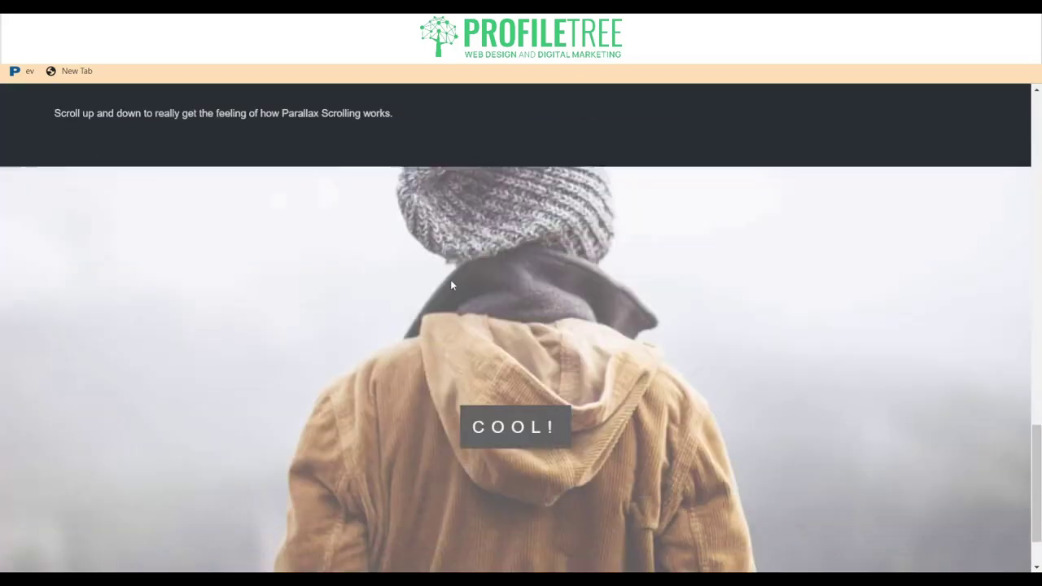
scroll(451, 281, "up", 7)
scroll(452, 290, "up", 5)
scroll(366, 235, "down", 10)
scroll(368, 242, "down", 5)
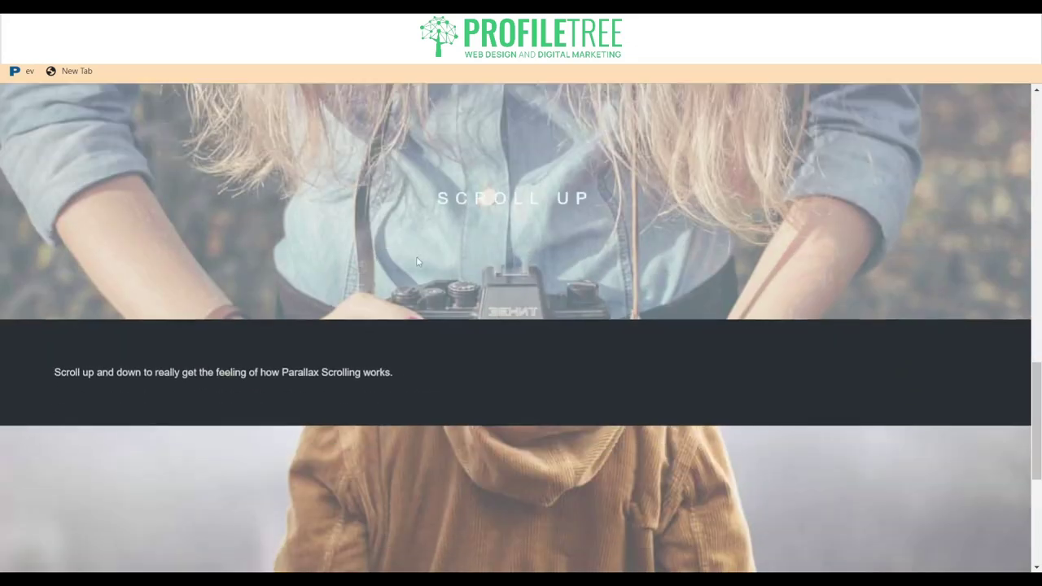
scroll(615, 290, "up", 3)
scroll(482, 270, "up", 2)
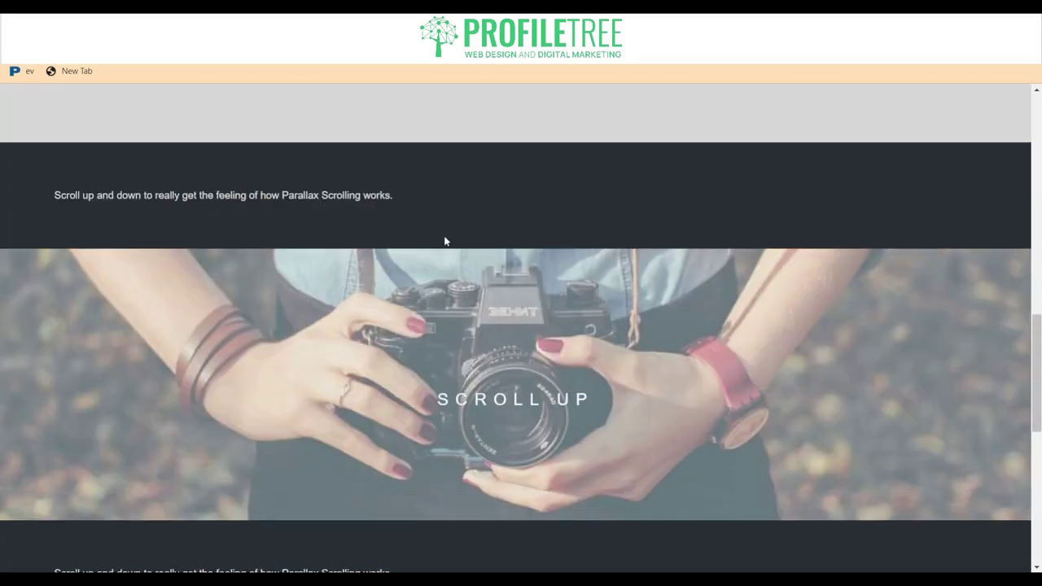
scroll(426, 252, "down", 3)
scroll(463, 228, "up", 2)
scroll(463, 230, "down", 3)
scroll(463, 223, "up", 4)
scroll(410, 202, "down", 7)
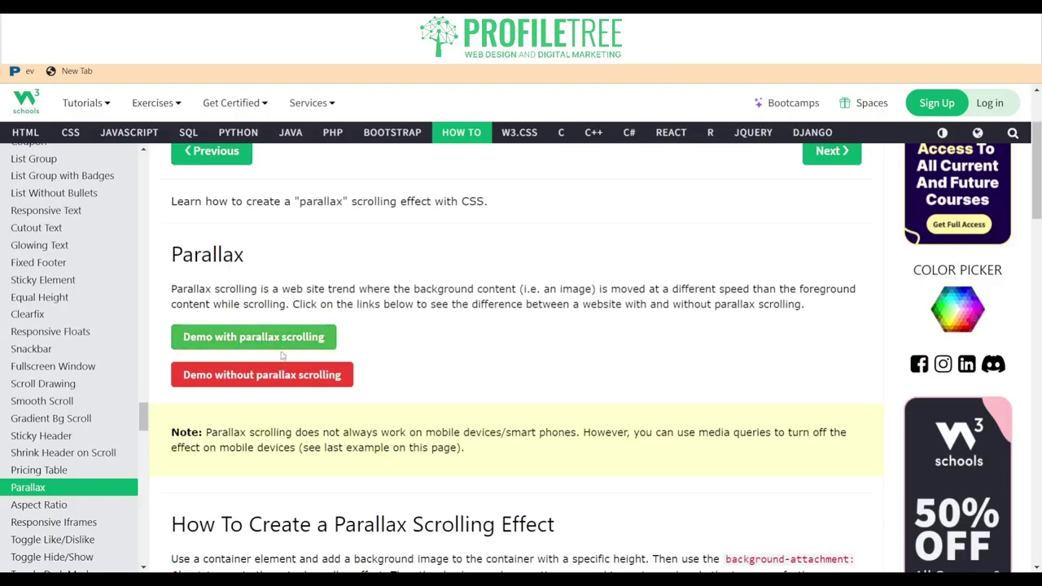
Open 'Demo without parallax scrolling' and scroll through it to compare with the parallax version.
left_click(268, 375)
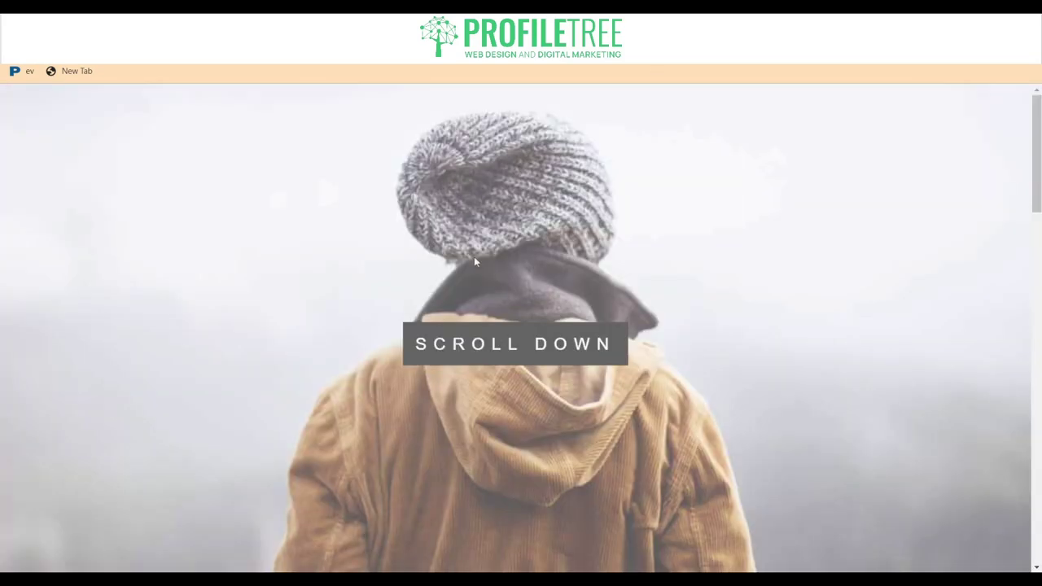
scroll(474, 257, "down", 5)
scroll(470, 265, "up", 5)
scroll(520, 276, "down", 10)
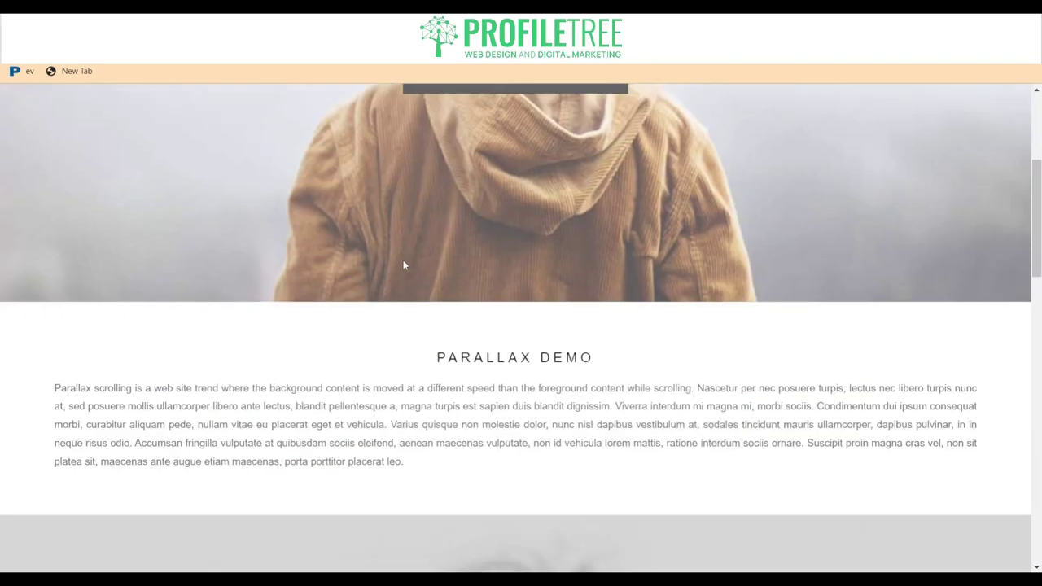
scroll(619, 319, "down", 5)
scroll(619, 319, "up", 3)
scroll(659, 325, "down", 4)
scroll(578, 299, "up", 15)
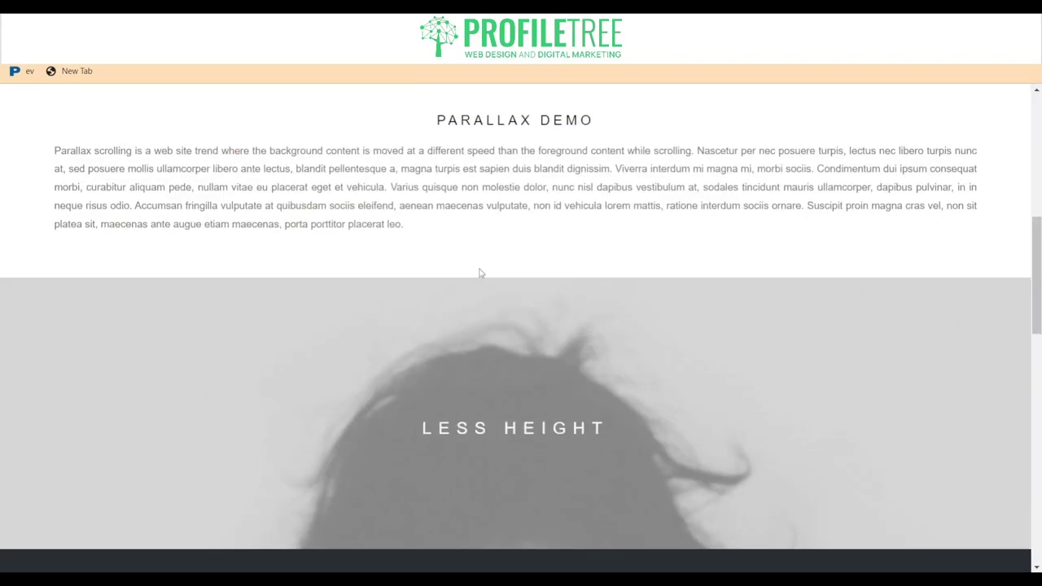
scroll(462, 310, "down", 6)
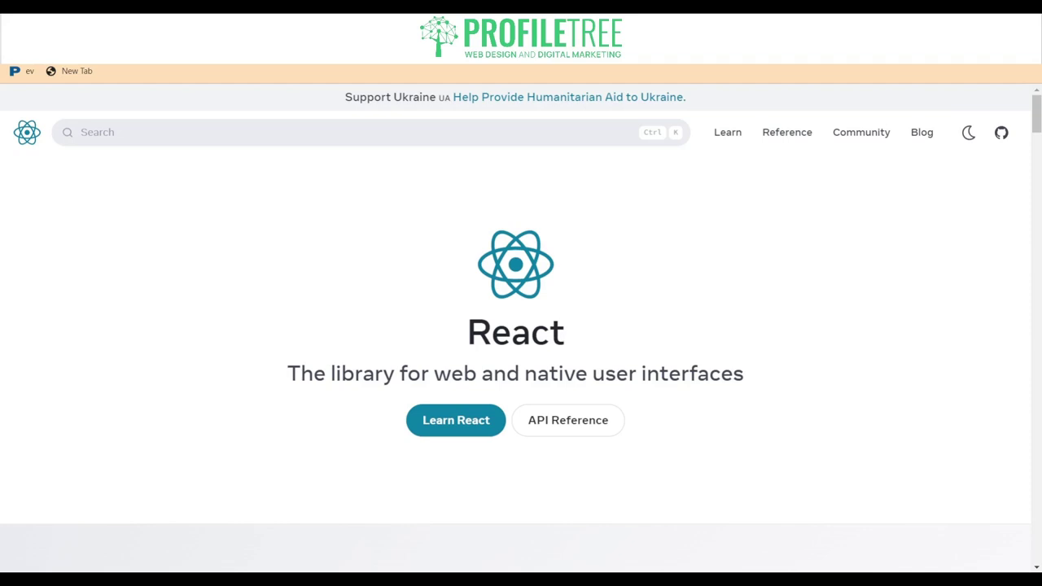
Scroll the React homepage past the component and framework examples to 'Build for native platforms'.
scroll(521, 325, "down", 6)
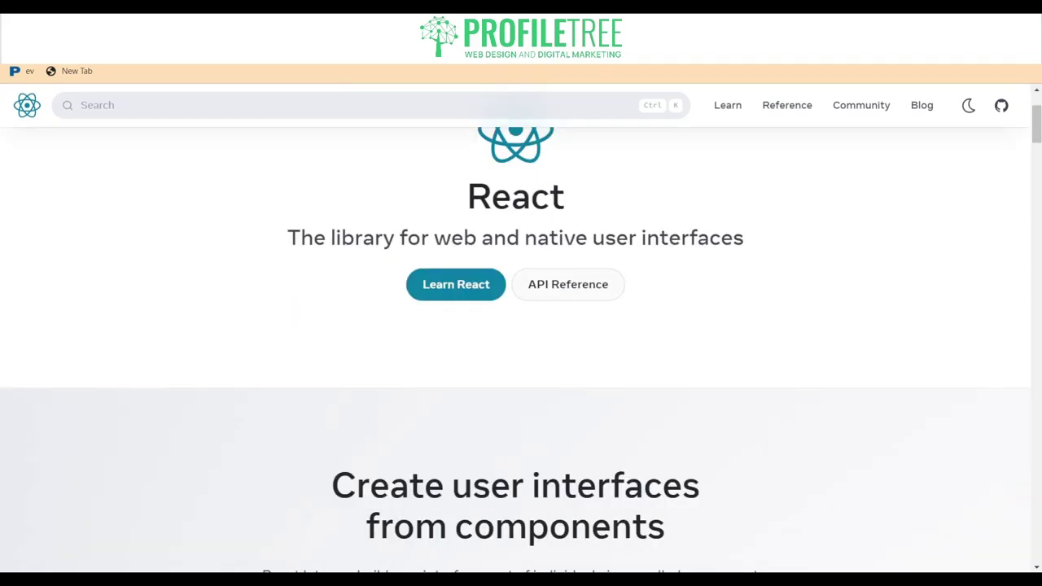
scroll(521, 325, "down", 2)
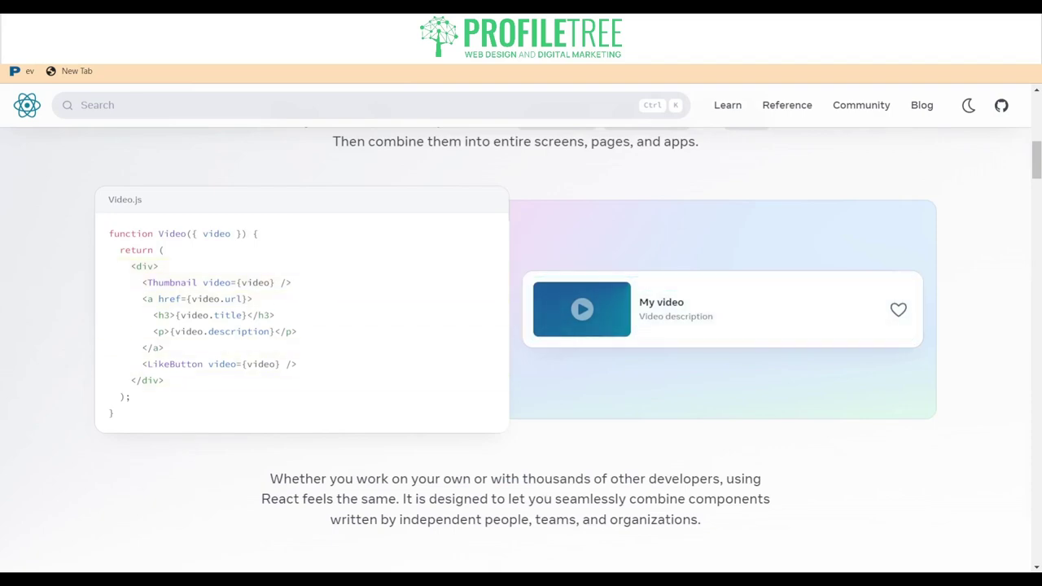
scroll(521, 326, "down", 2)
scroll(521, 325, "up", 5)
scroll(521, 326, "down", 10)
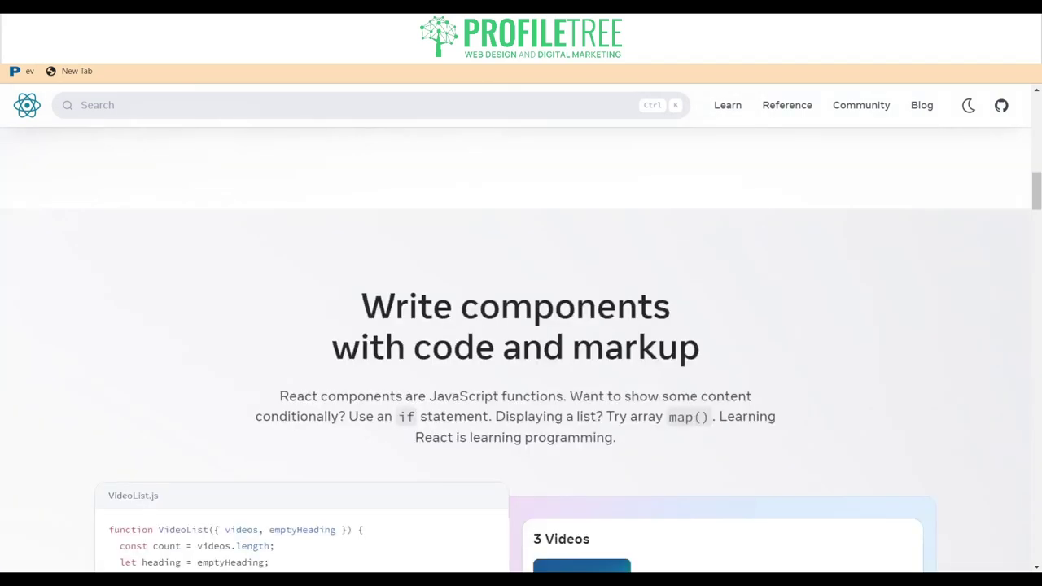
scroll(521, 326, "down", 9)
scroll(521, 326, "down", 2)
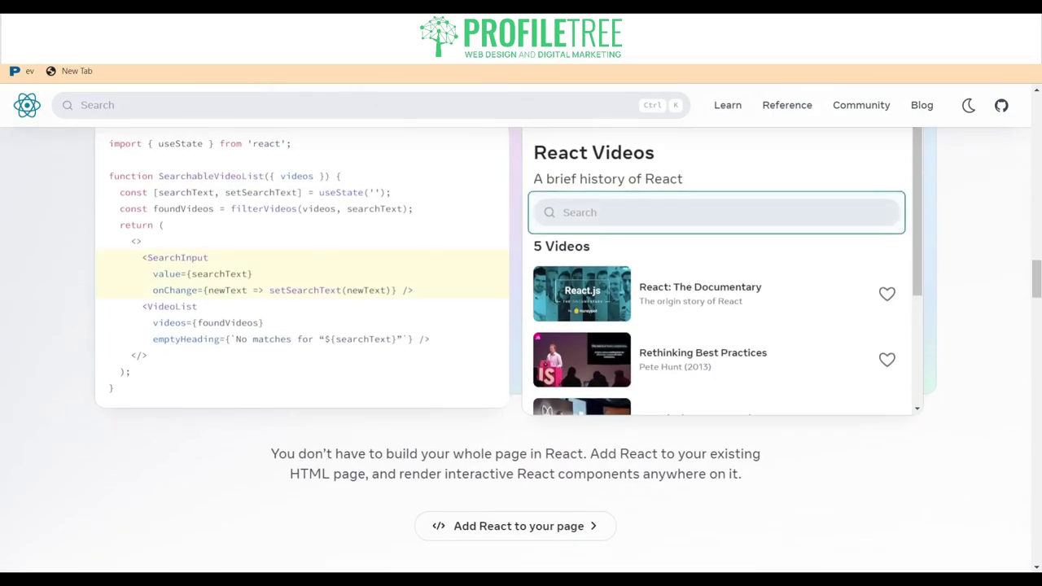
scroll(521, 326, "down", 3)
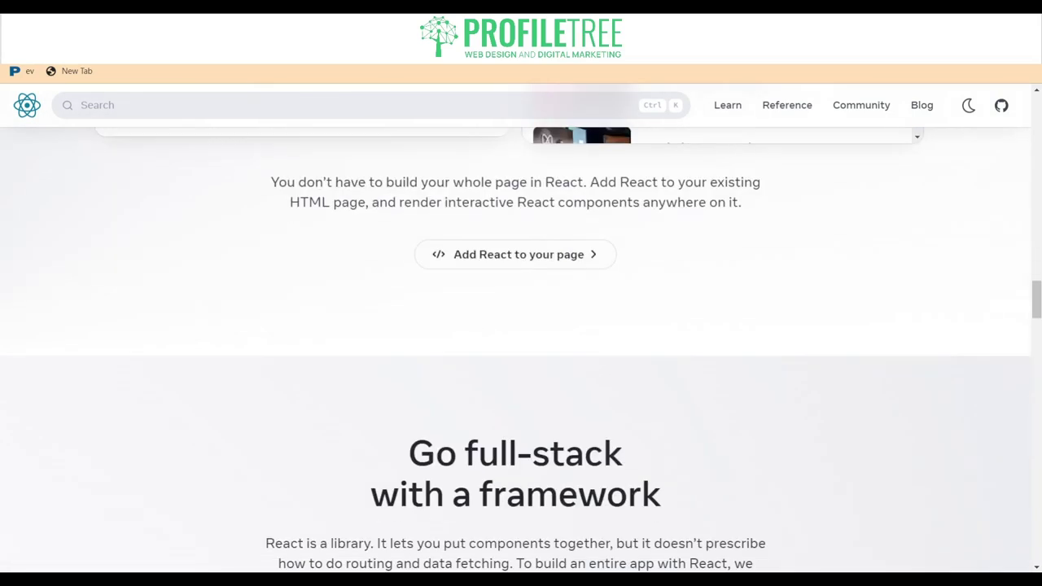
scroll(521, 351, "down", 7)
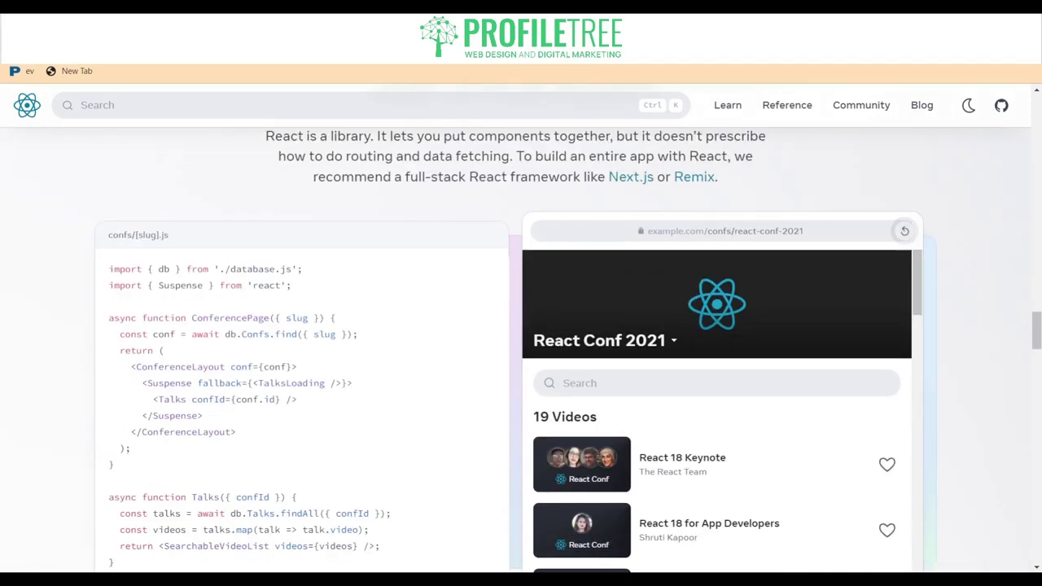
scroll(521, 350, "down", 2)
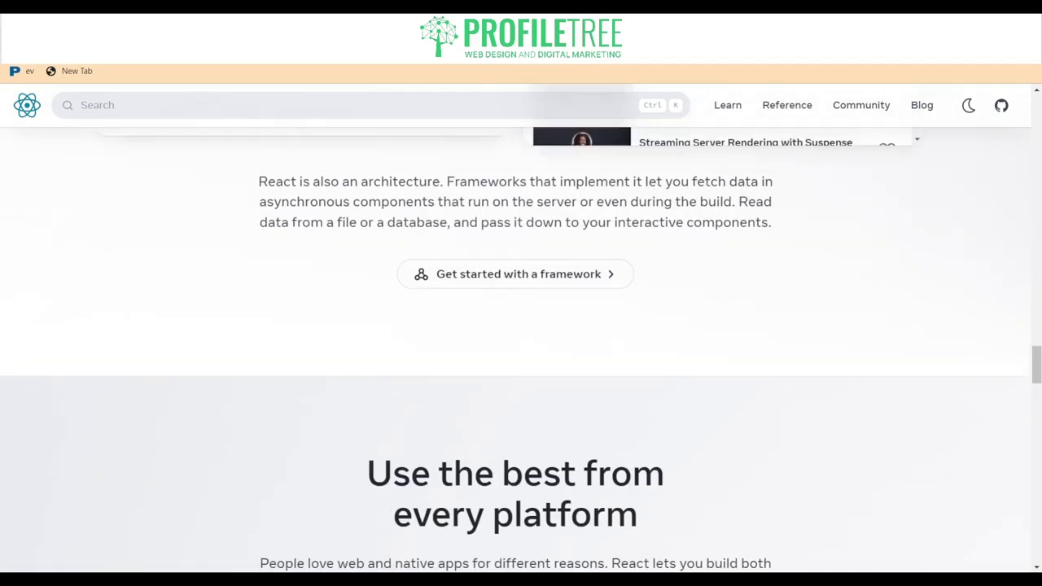
scroll(521, 350, "up", 6)
scroll(520, 351, "up", 12)
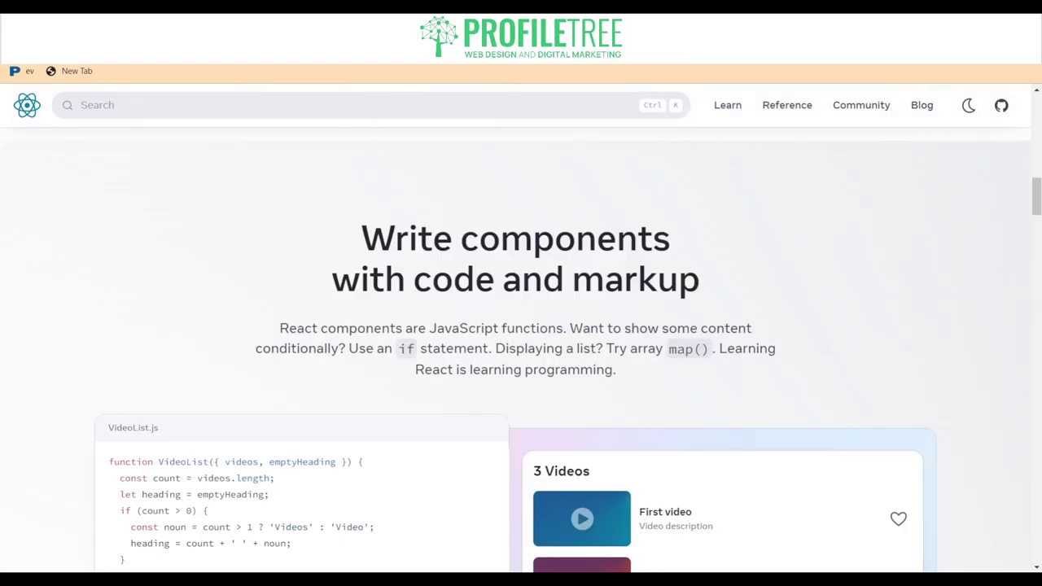
scroll(521, 350, "down", 9)
scroll(521, 350, "down", 15)
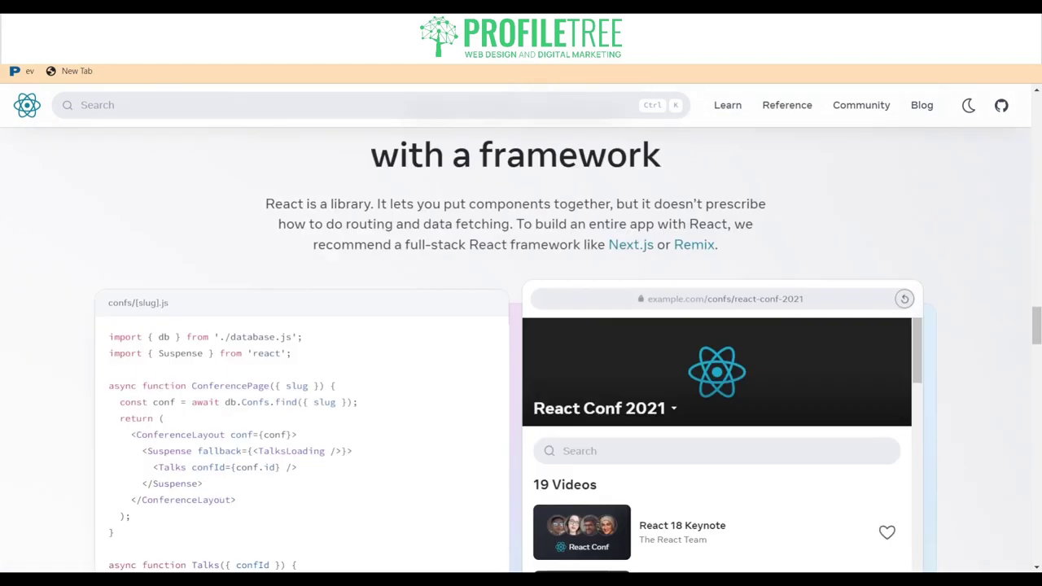
scroll(521, 350, "down", 5)
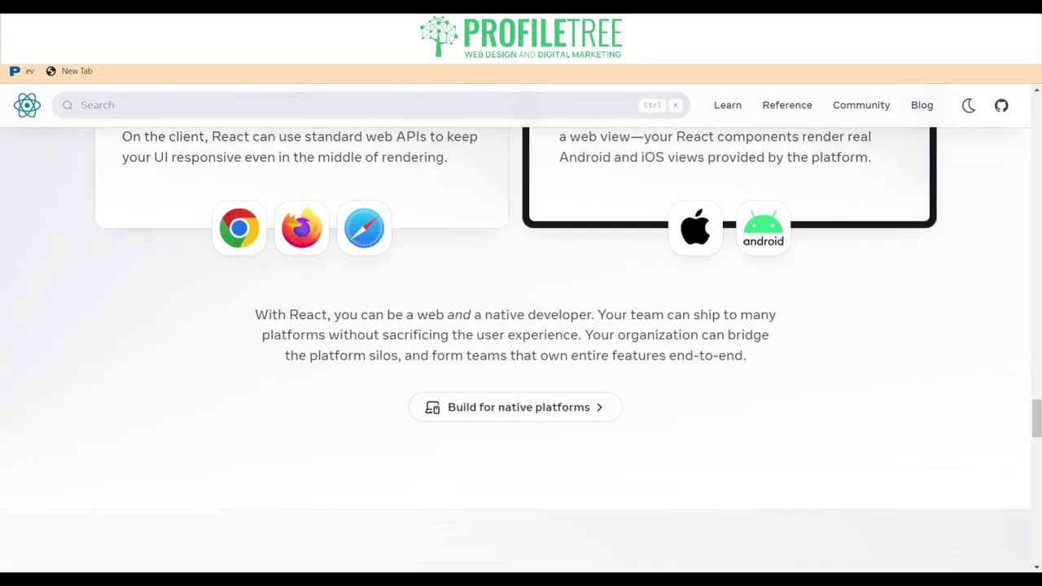